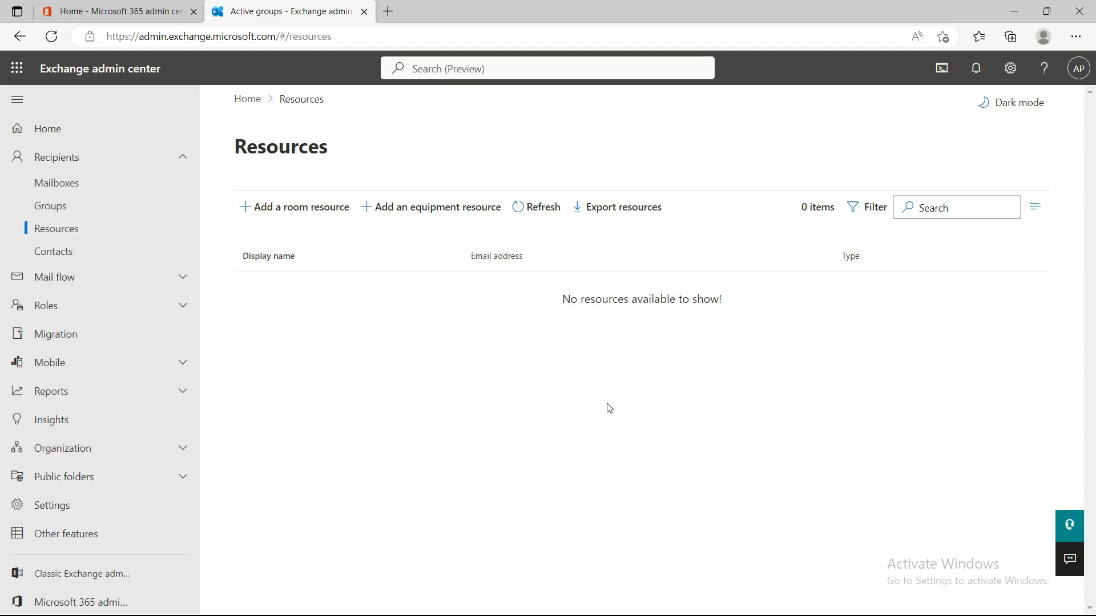
key(alt)
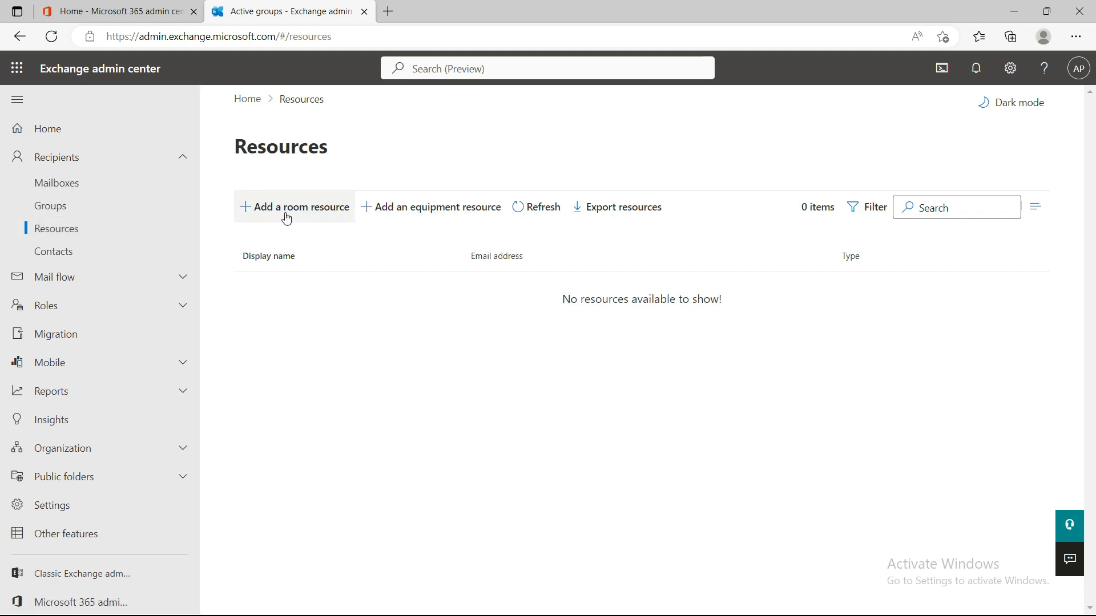
click(312, 217)
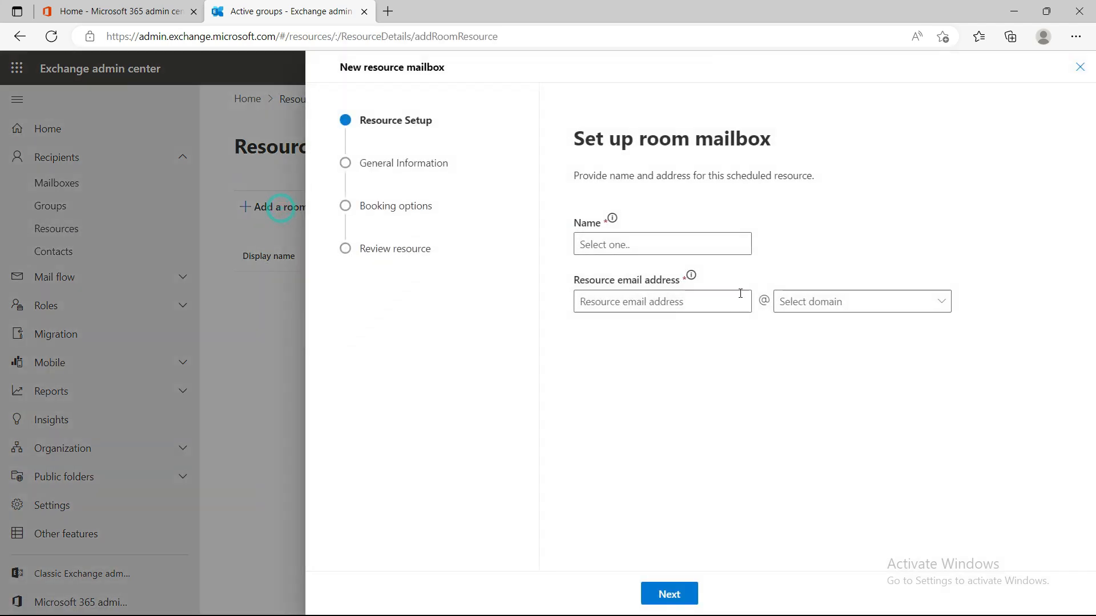
click(599, 244)
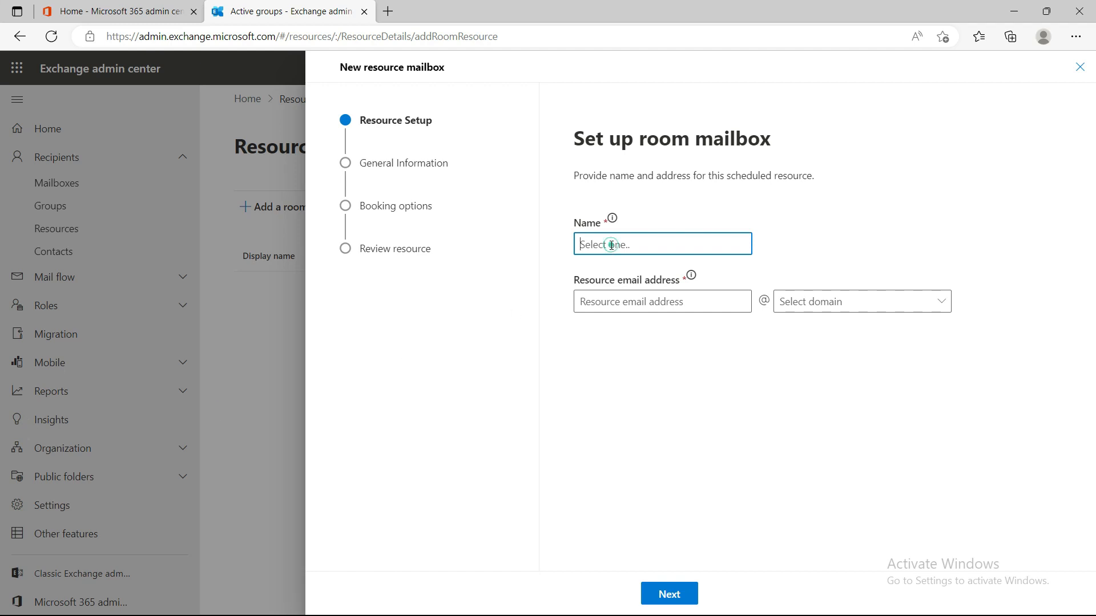
click(632, 303)
click(680, 400)
click(633, 303)
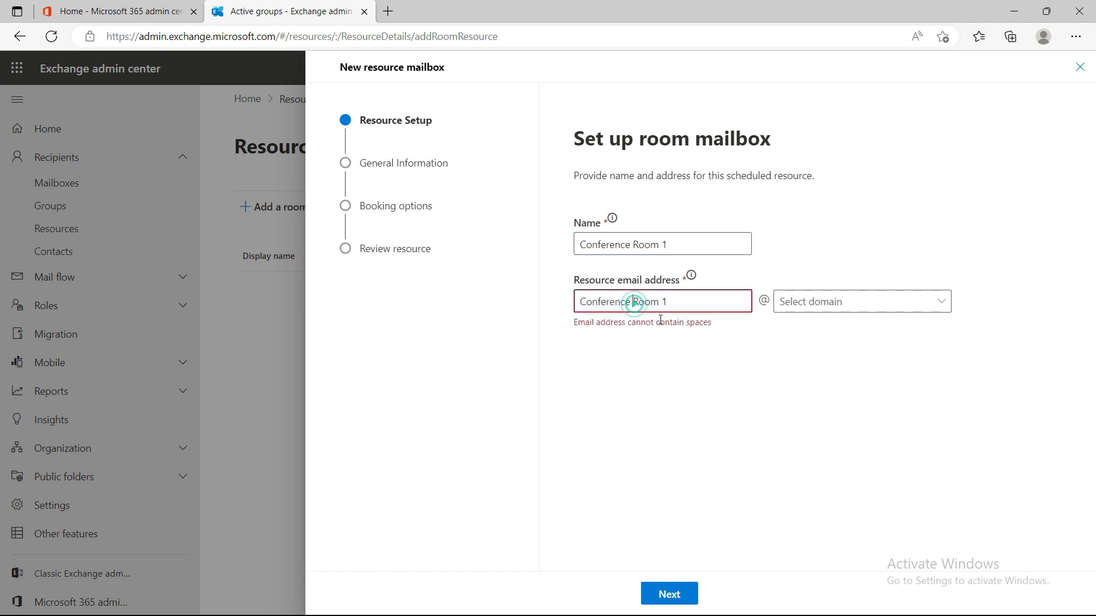
key(BackSpace)
click(658, 301)
key(BackSpace)
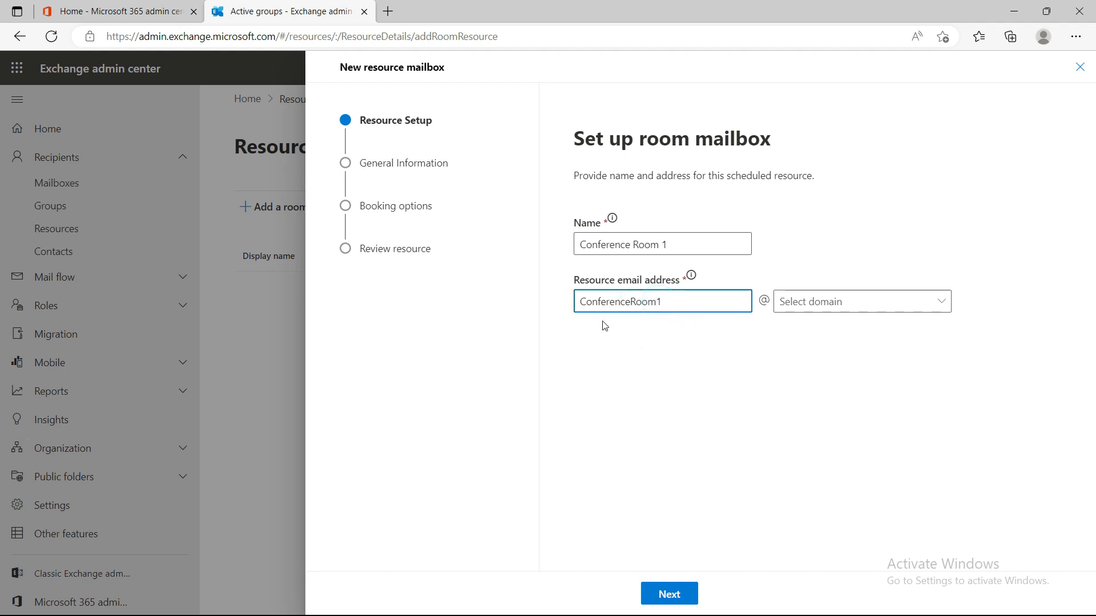
click(863, 305)
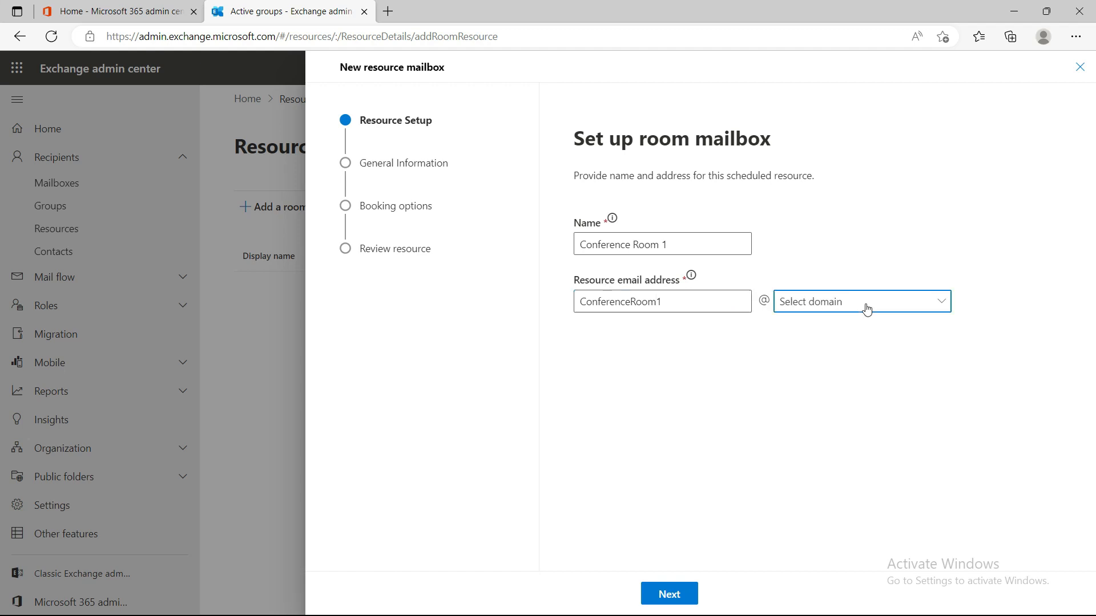
click(849, 337)
click(685, 591)
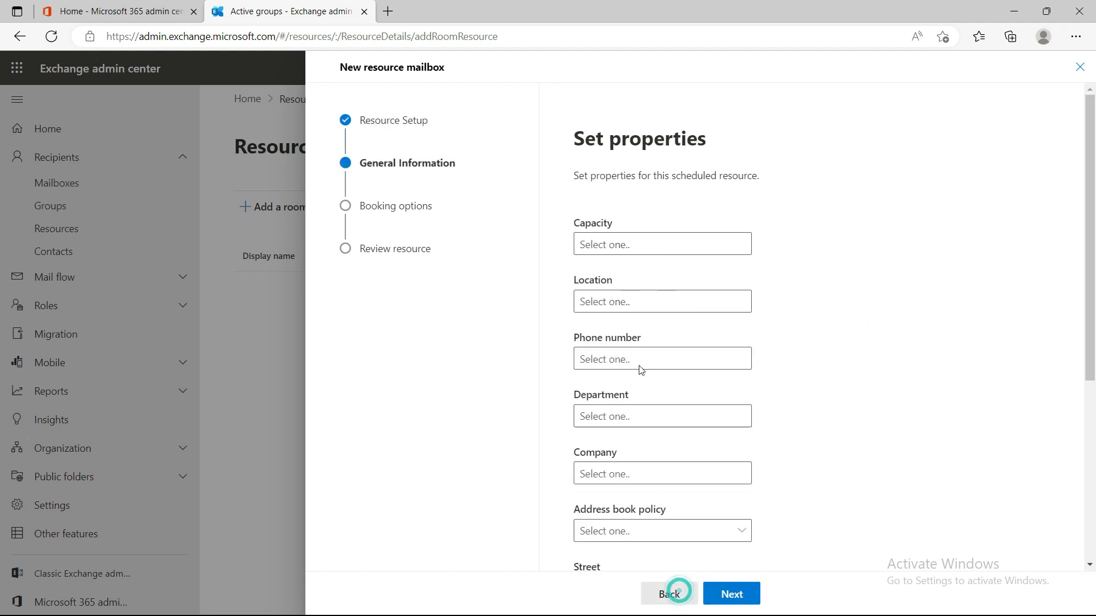
- Give the room capacity 30, location Pune and a phone number
click(623, 245)
click(624, 245)
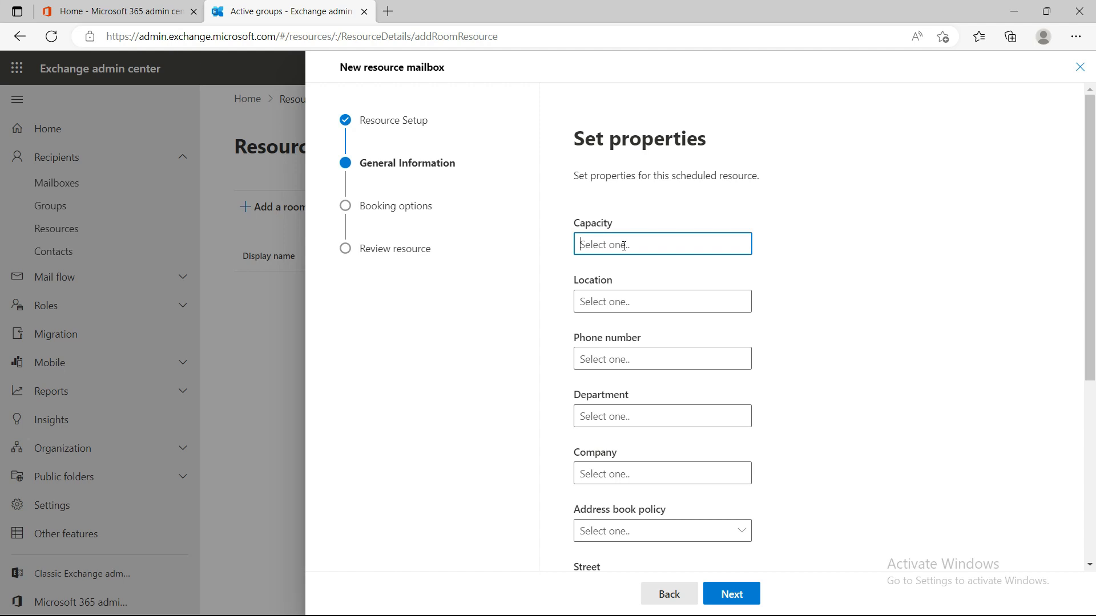
text(30)
click(620, 294)
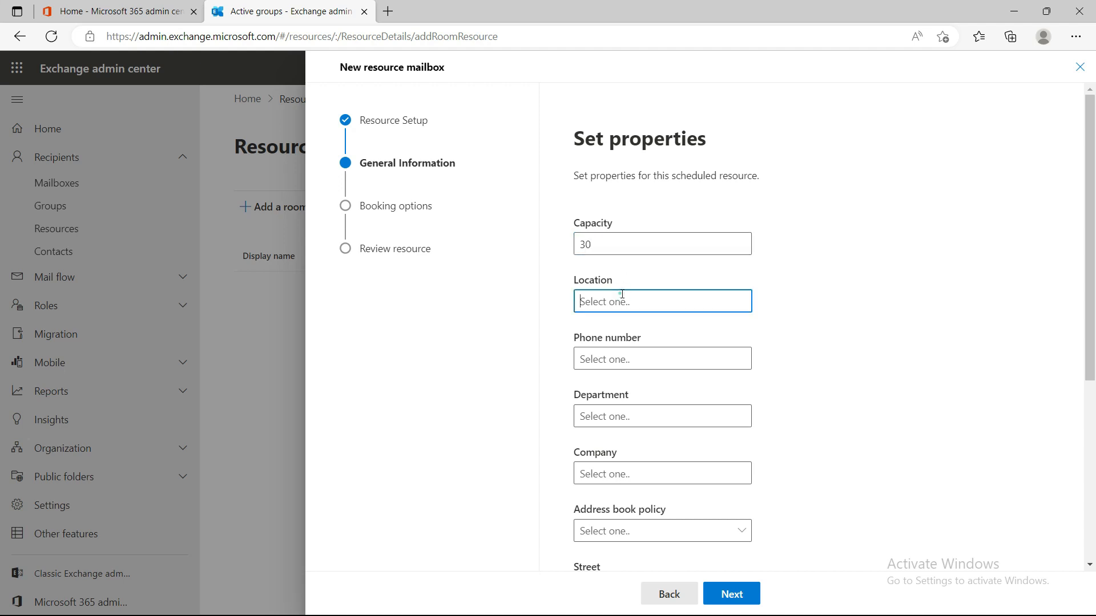
text(Pune)
click(647, 357)
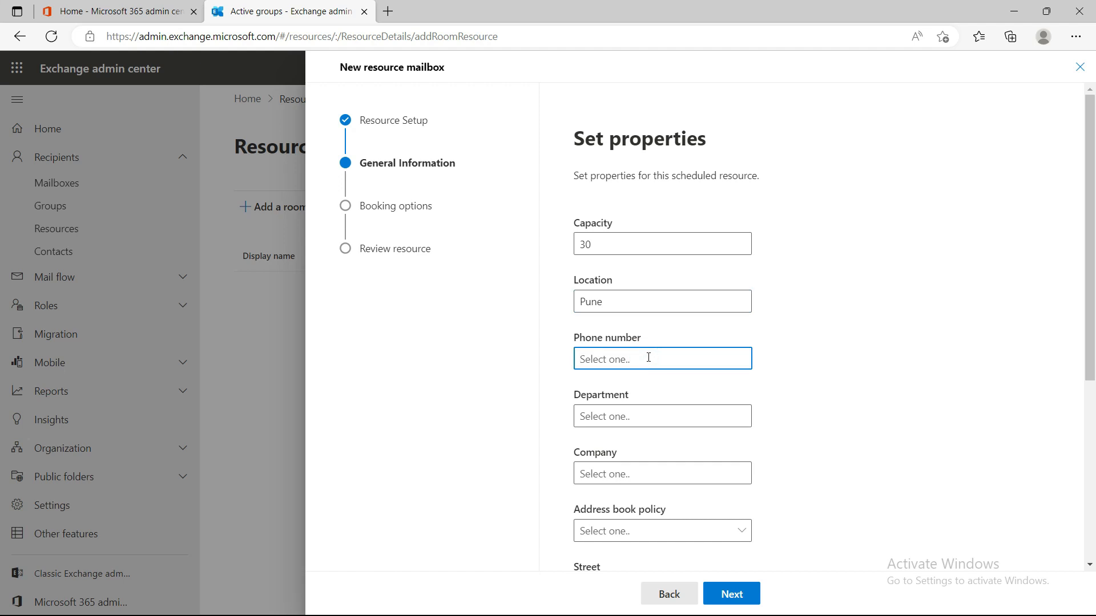
text(123456789)
- Review the remaining room properties and proceed to booking settings
click(645, 411)
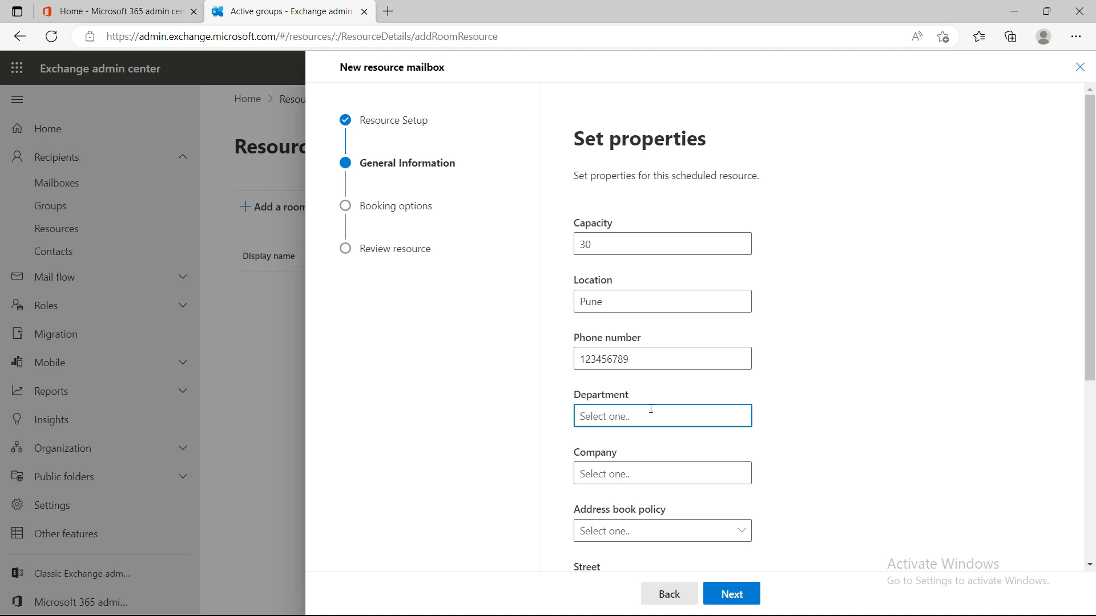
scroll(817, 464, down, 3)
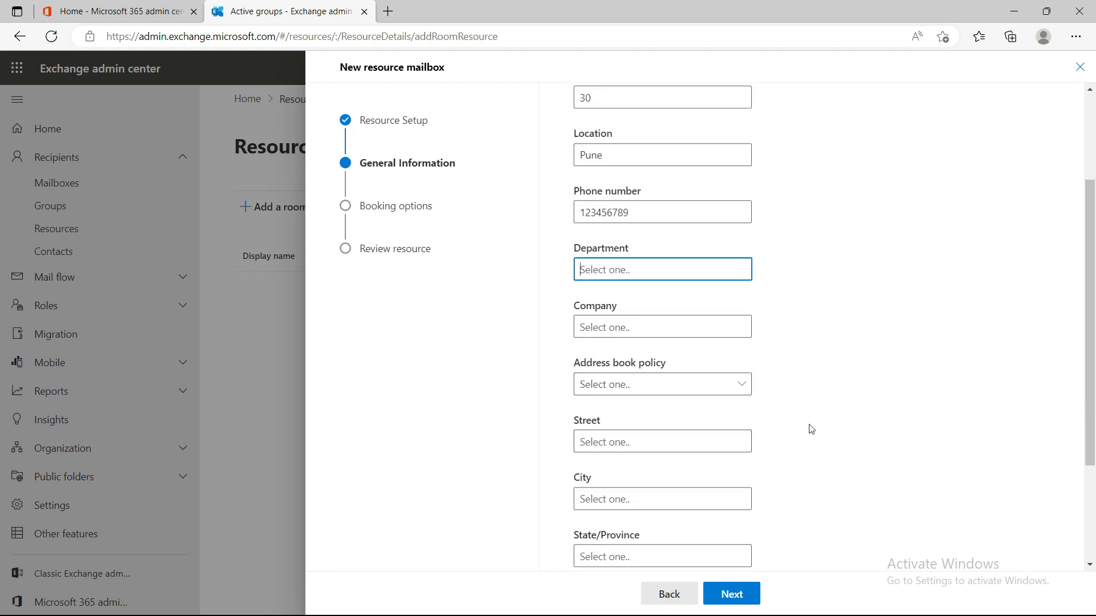
scroll(797, 434, down, 1)
click(673, 307)
scroll(873, 423, down, 2)
scroll(873, 423, up, 1)
scroll(836, 417, down, 1)
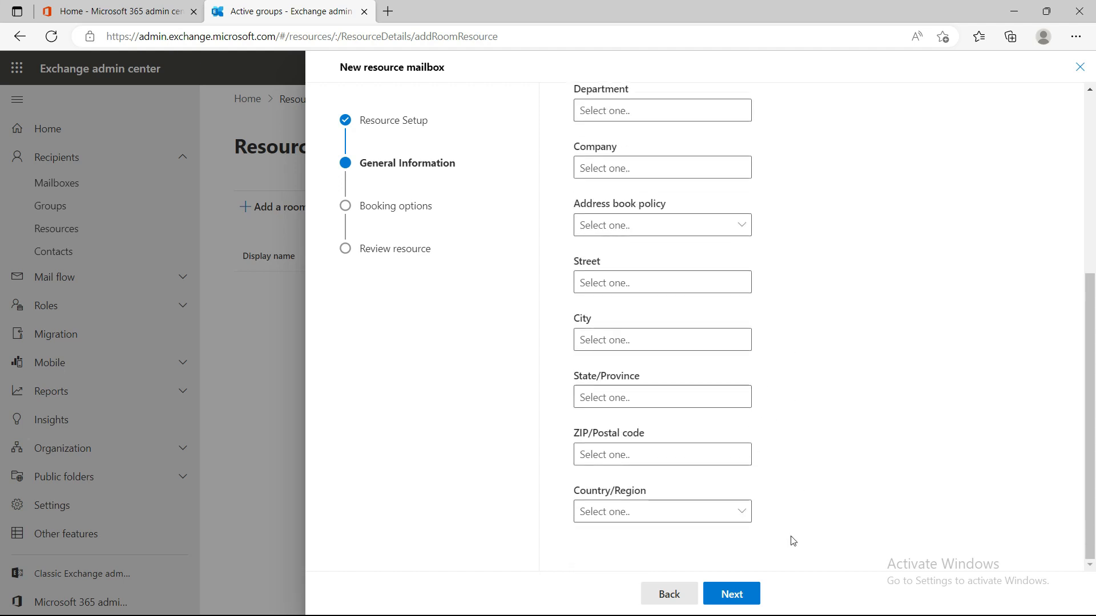
scroll(807, 416, up, 5)
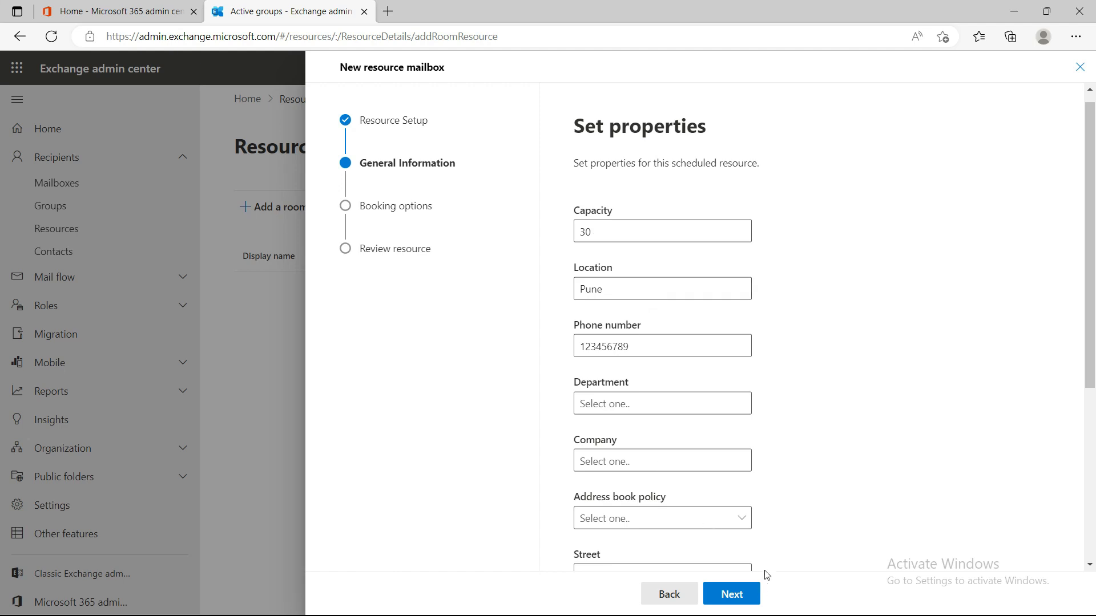
click(737, 599)
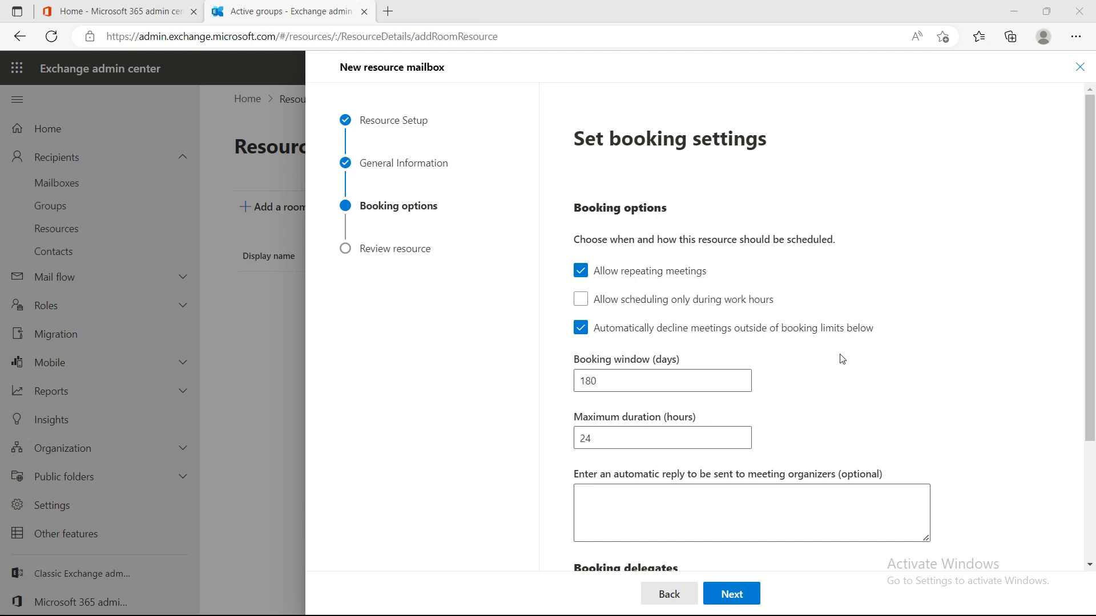
scroll(845, 352, down, 3)
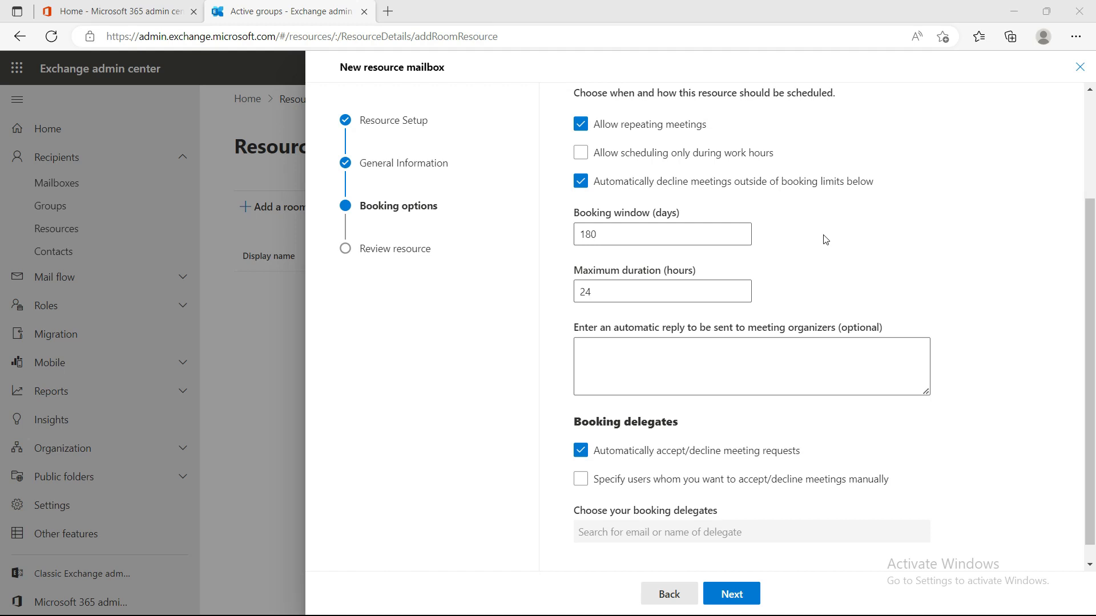
click(689, 362)
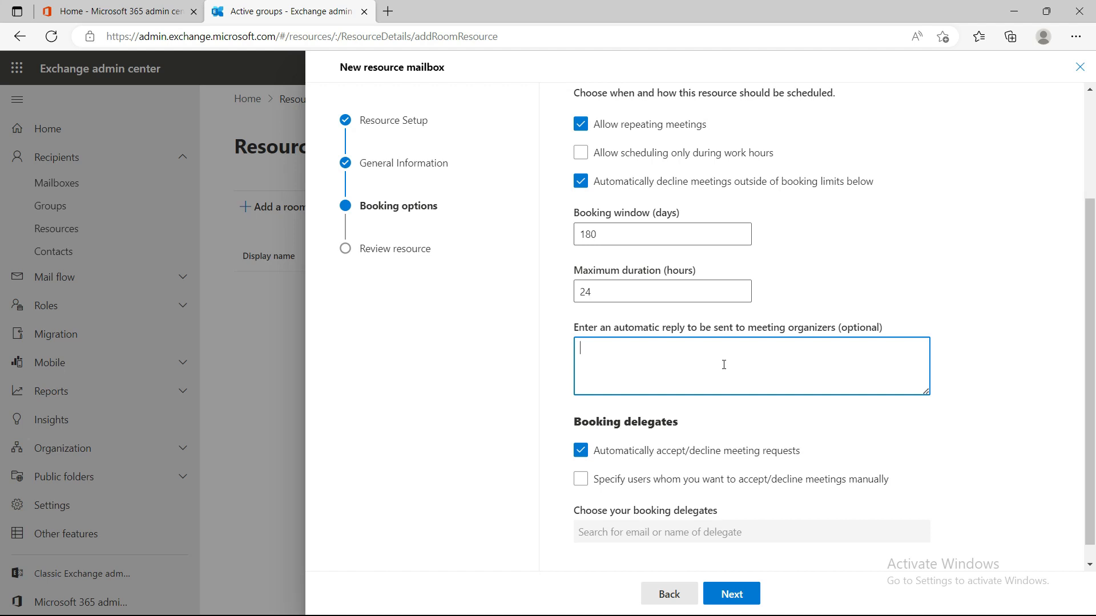
scroll(774, 403, down, 1)
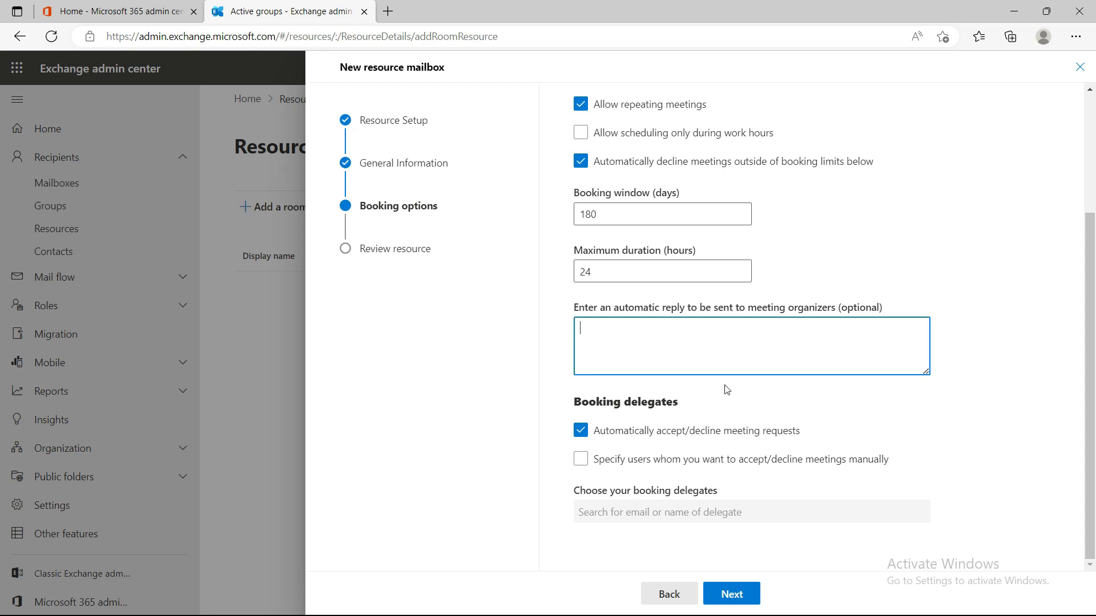
click(732, 594)
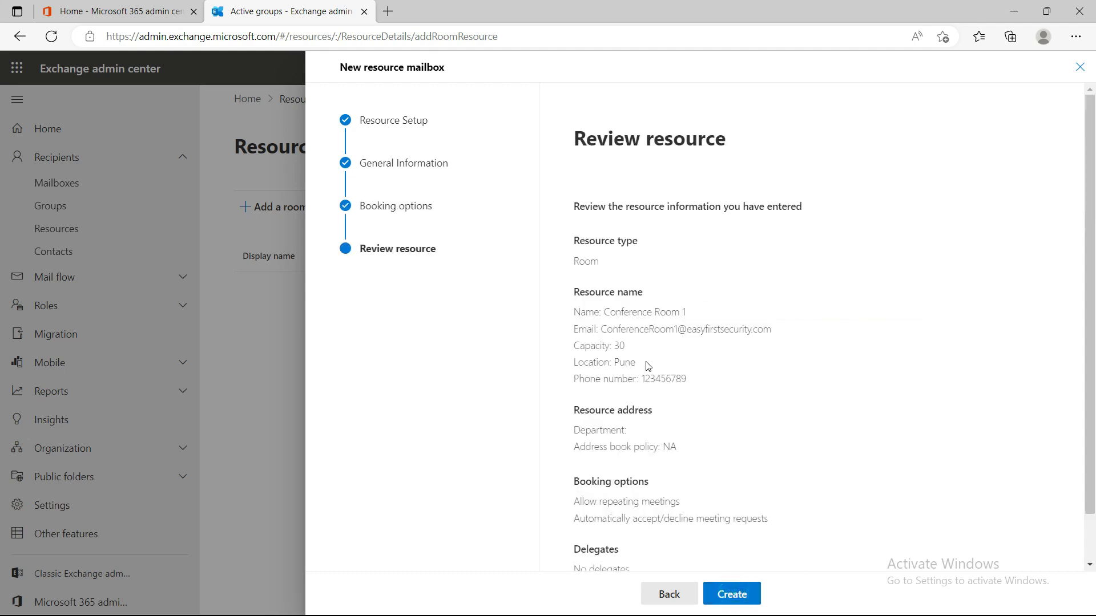
scroll(679, 373, down, 1)
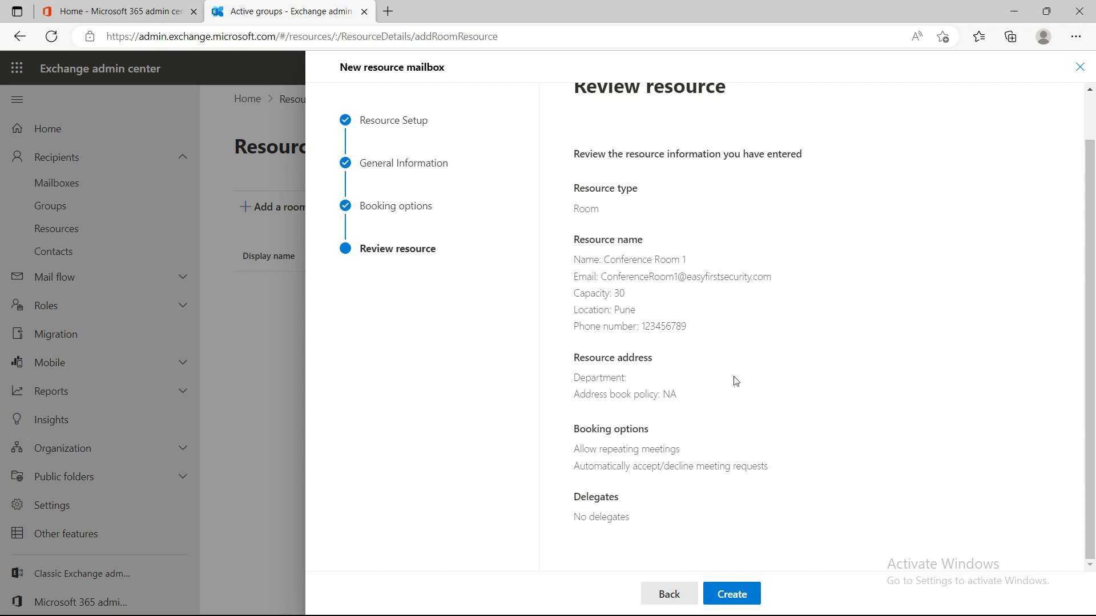
click(735, 596)
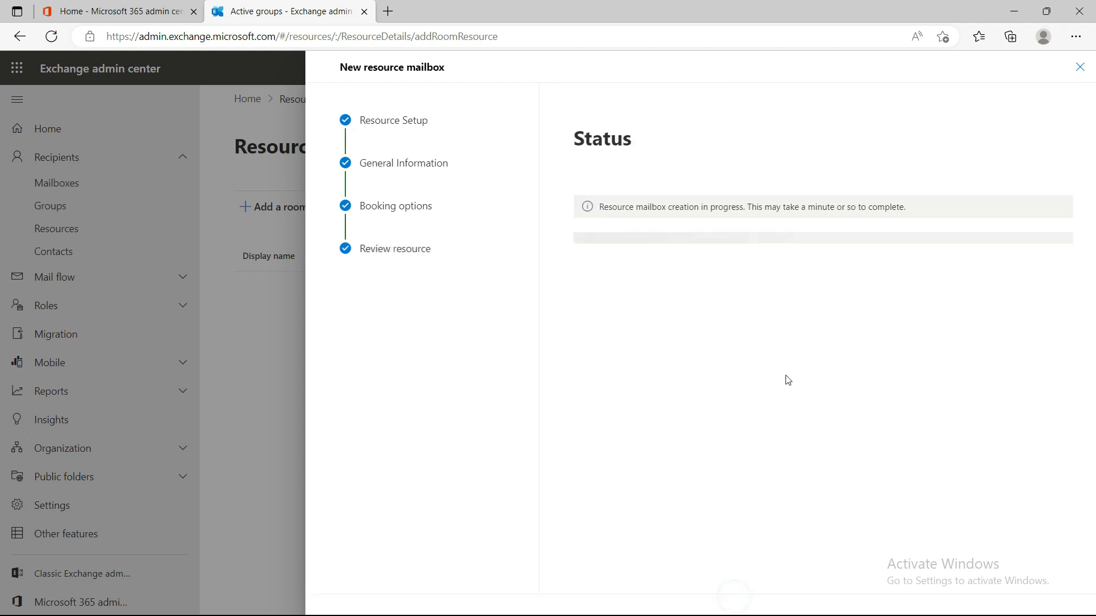
key(alt)
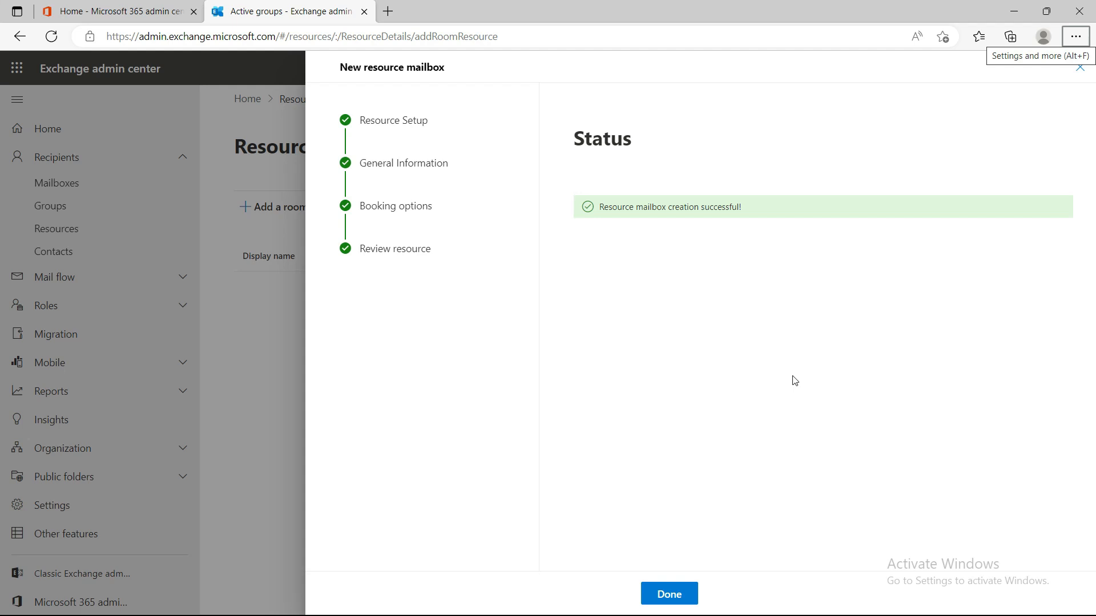
click(668, 594)
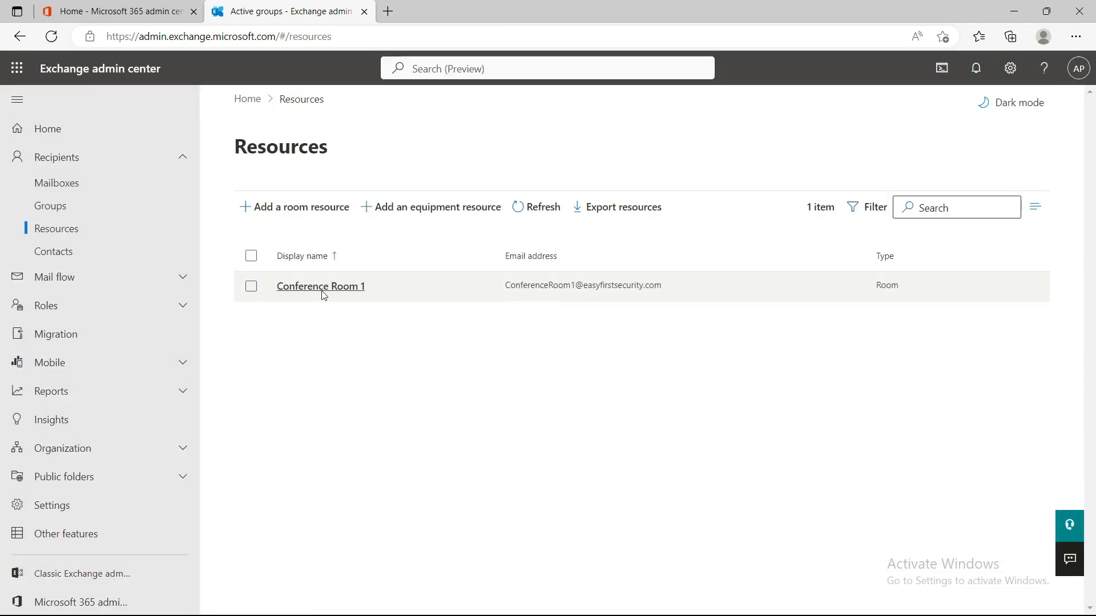
click(335, 287)
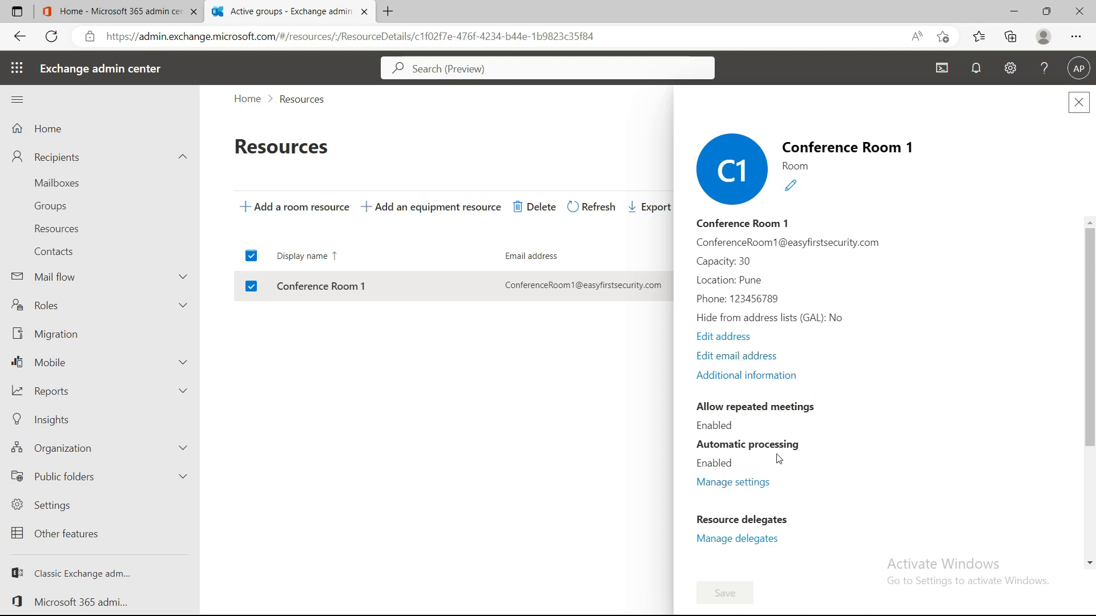
scroll(857, 425, down, 1)
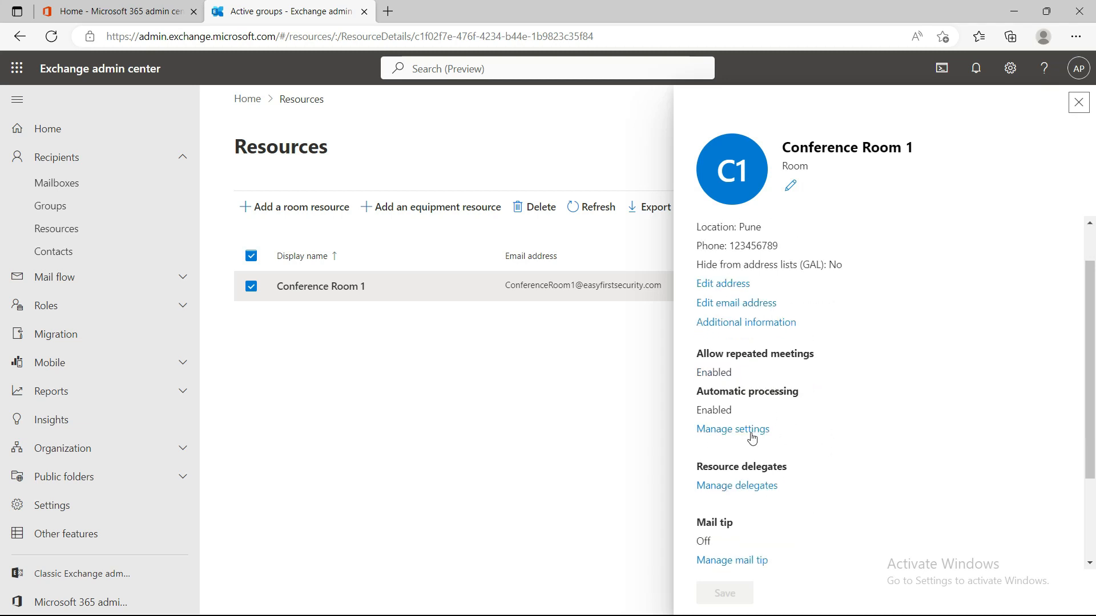
scroll(805, 416, down, 1)
scroll(824, 416, down, 1)
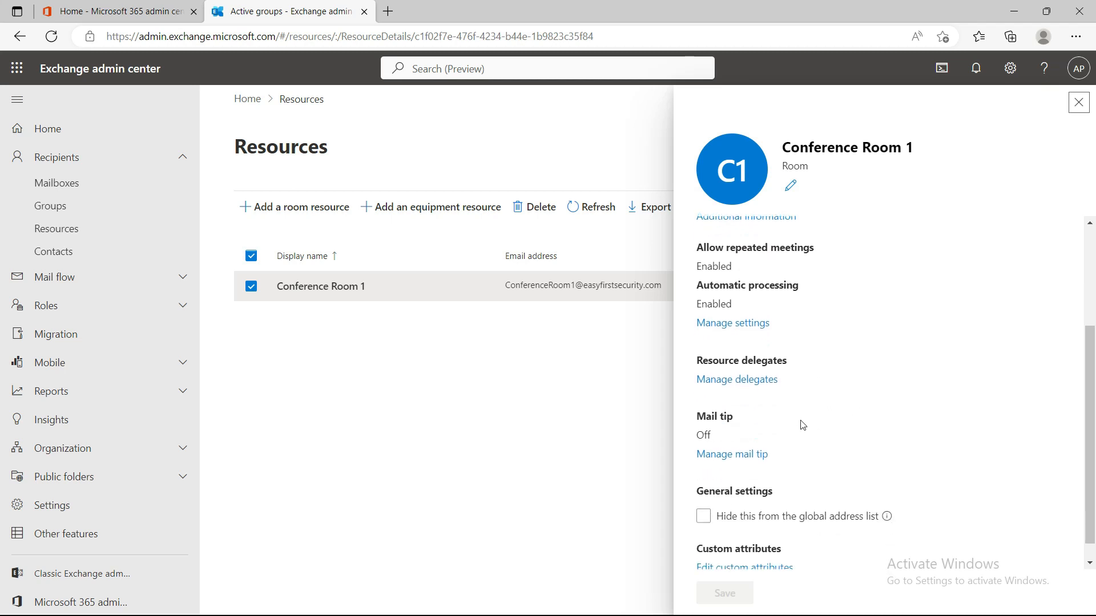
scroll(812, 395, down, 1)
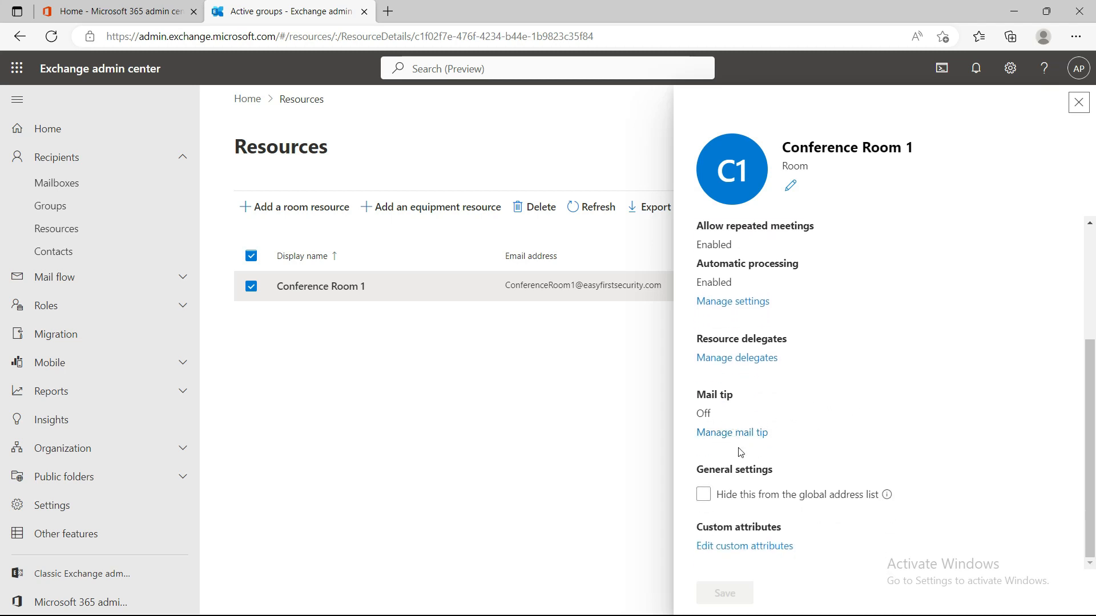
scroll(919, 478, down, 1)
scroll(707, 459, up, 3)
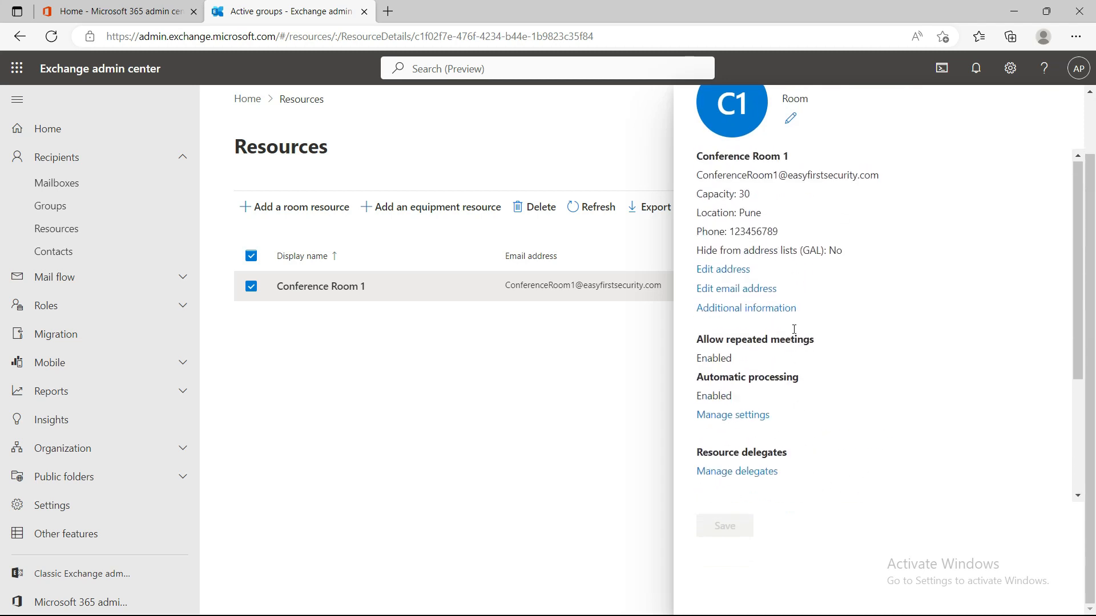
scroll(849, 385, up, 1)
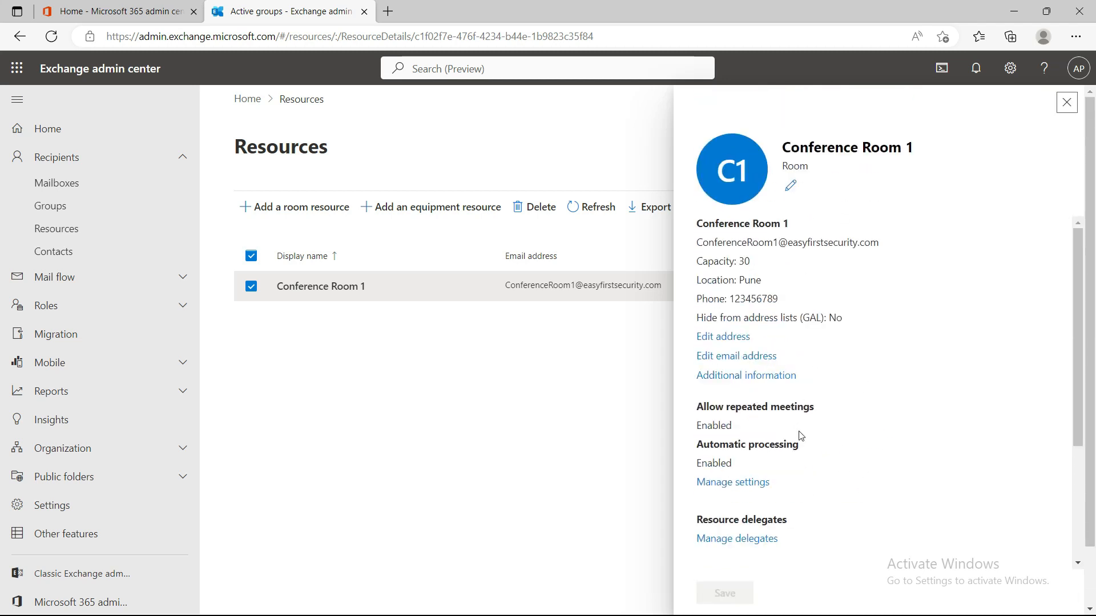
click(1066, 103)
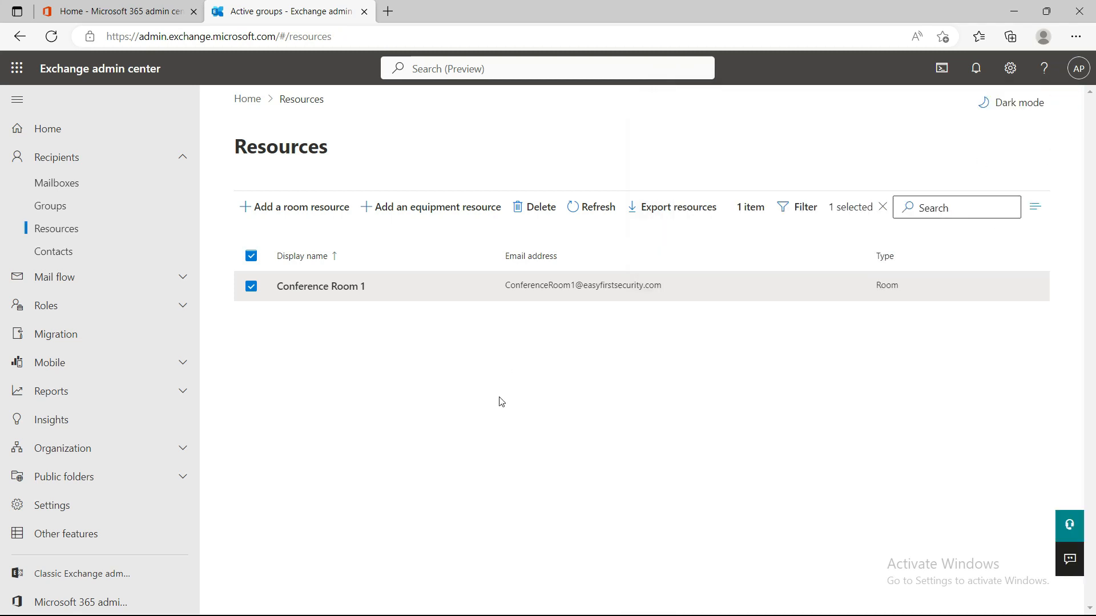
click(521, 438)
click(457, 615)
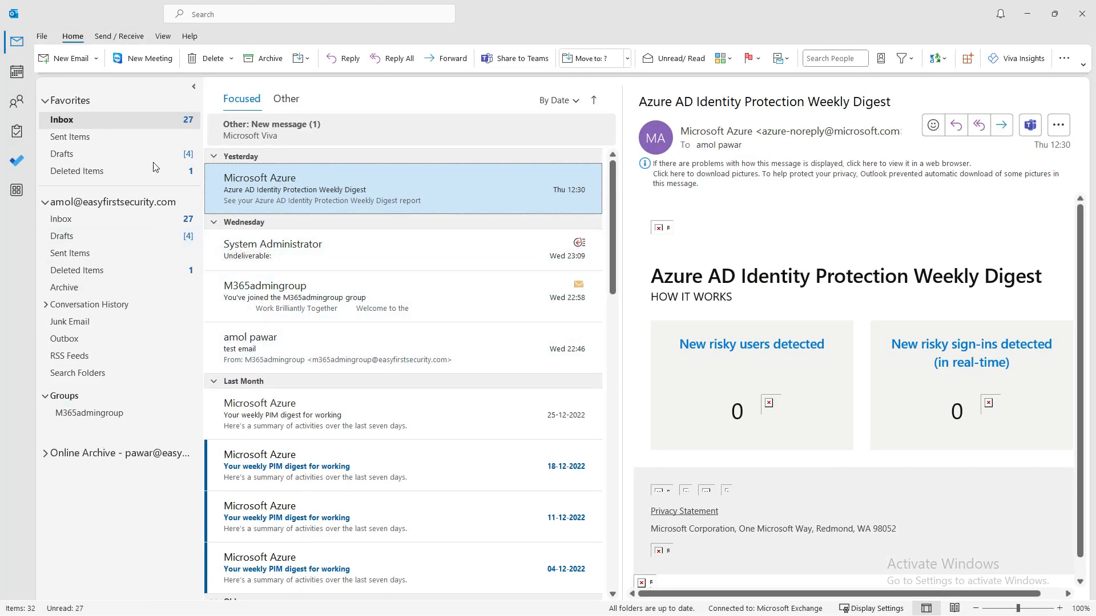
click(18, 73)
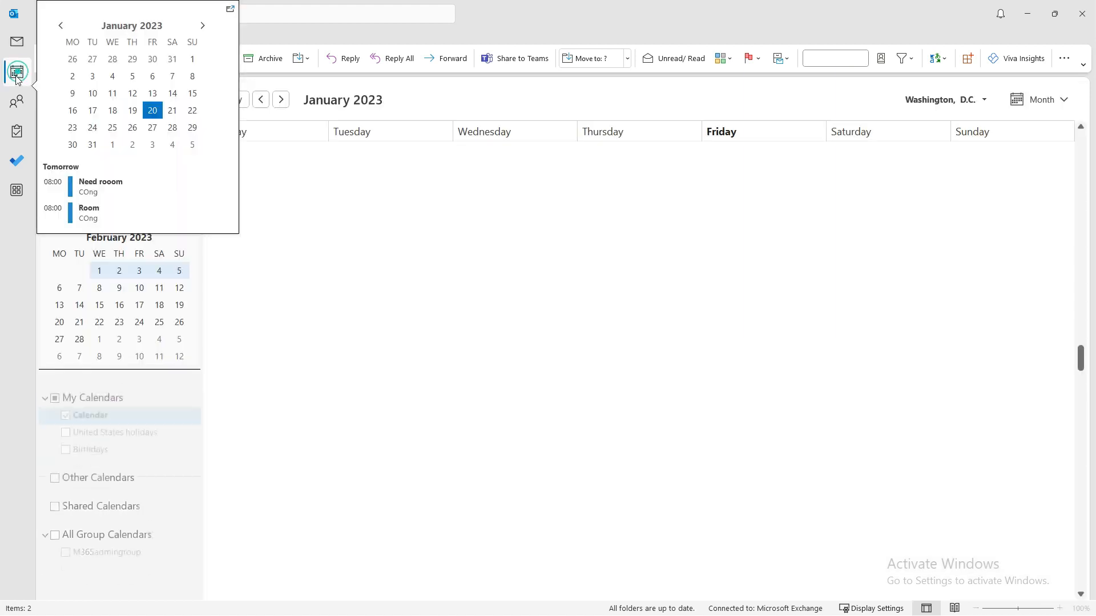
click(492, 329)
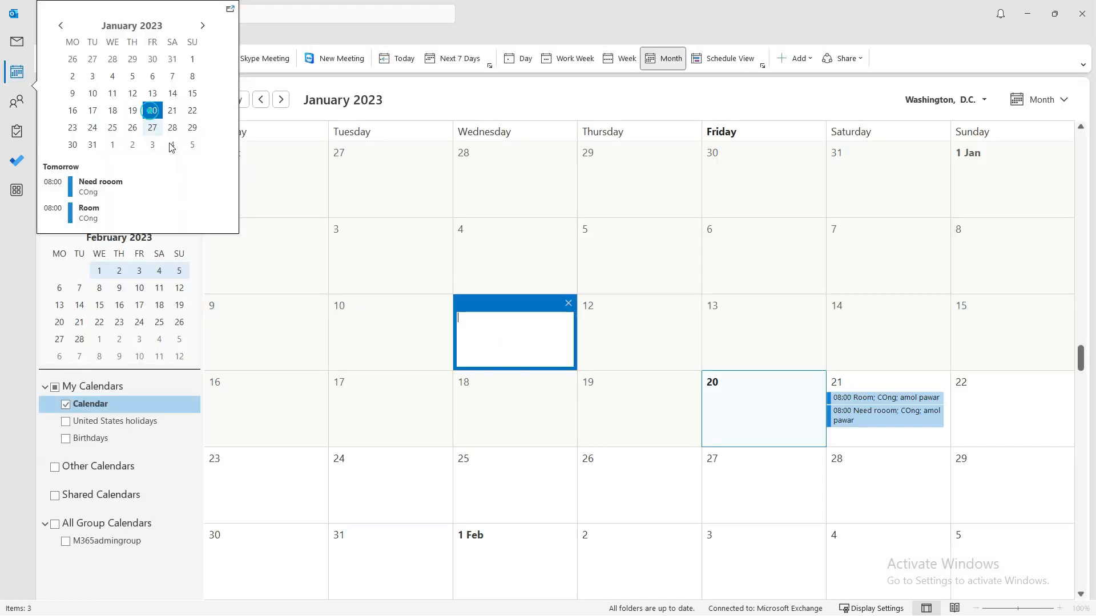
click(279, 259)
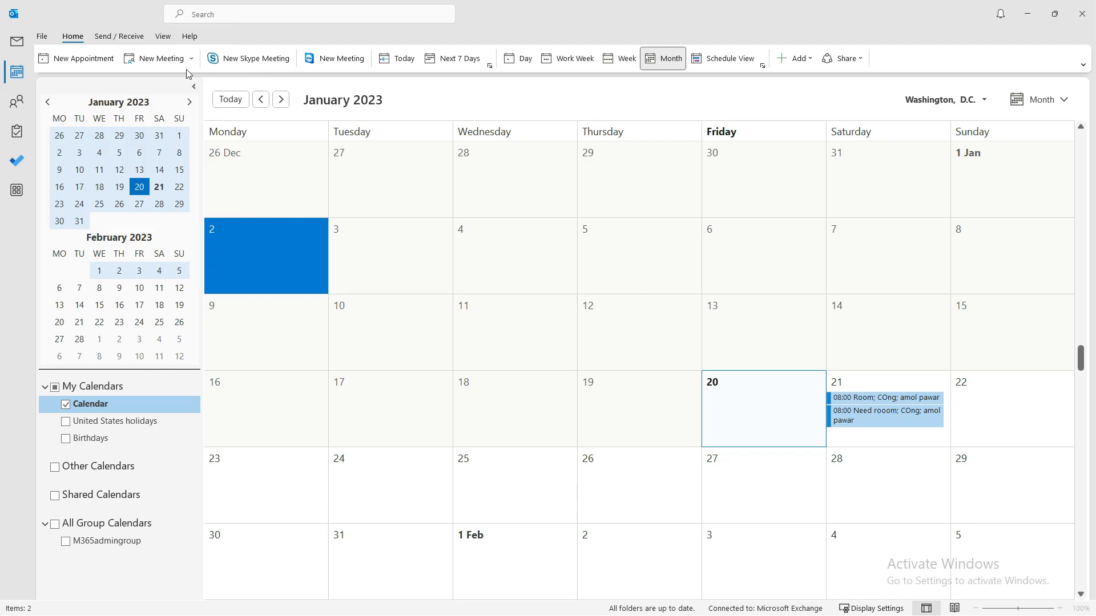
click(155, 61)
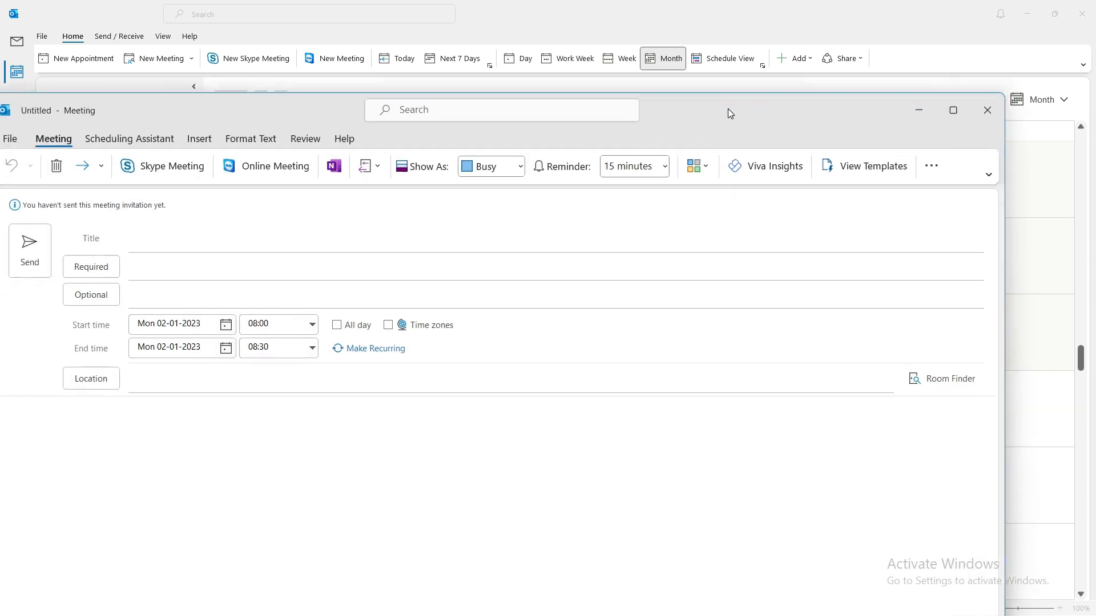
- Title the maximized meeting 'Need conf room for sales' and bring up the attendee address book
double_click(734, 91)
click(171, 148)
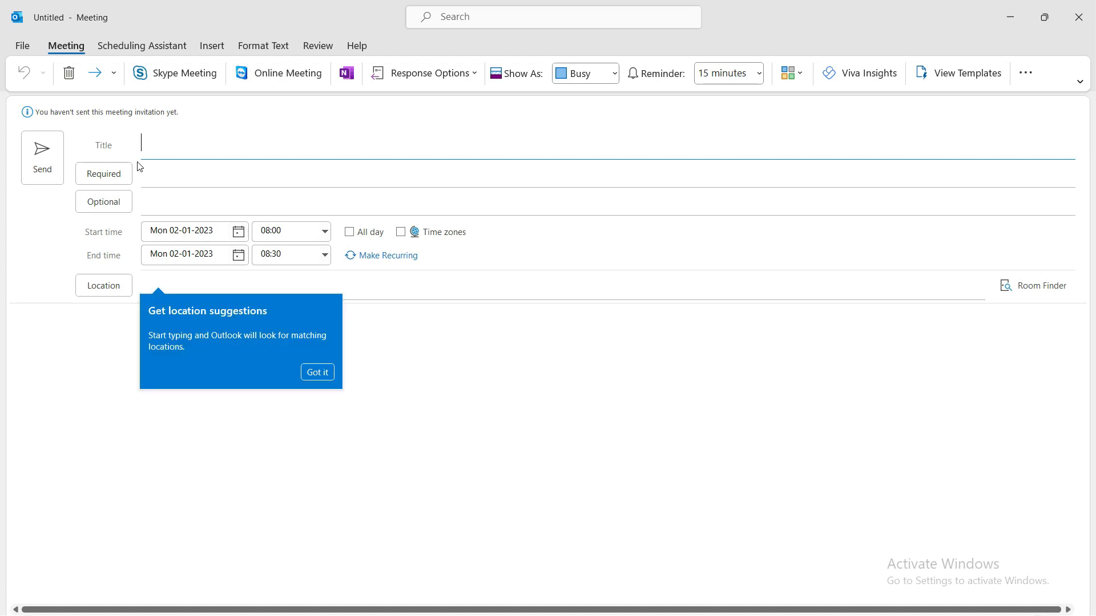
text(Nee)
text(r)
key(BackSpace)
text(droom)
key(BackSpace)
key(BackSpace)
key(BackSpace)
key(BackSpace)
text(conf room for )
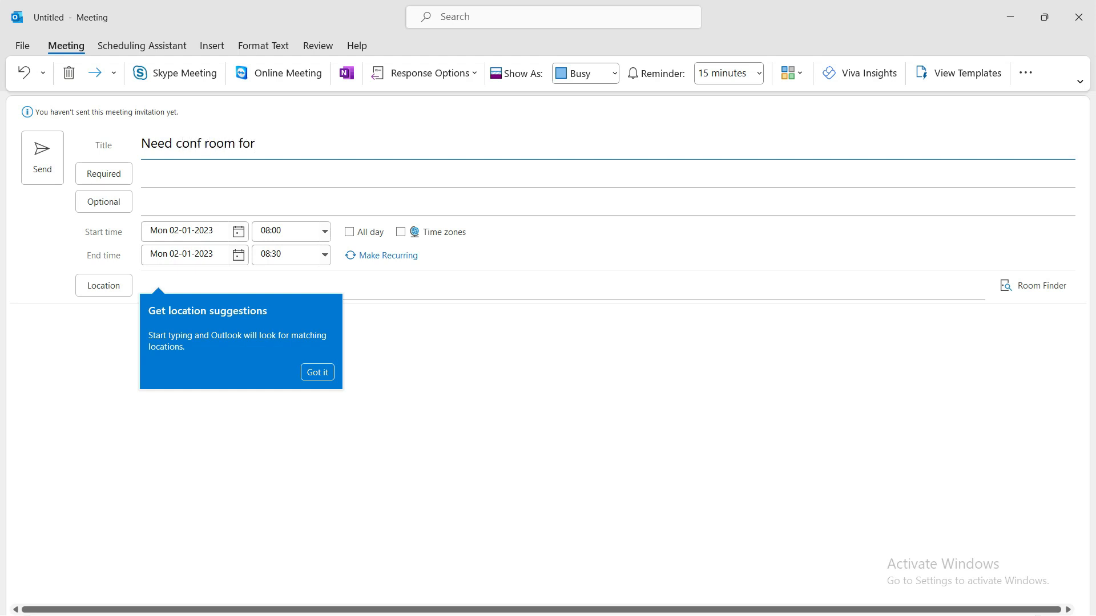
text(sales)
click(172, 180)
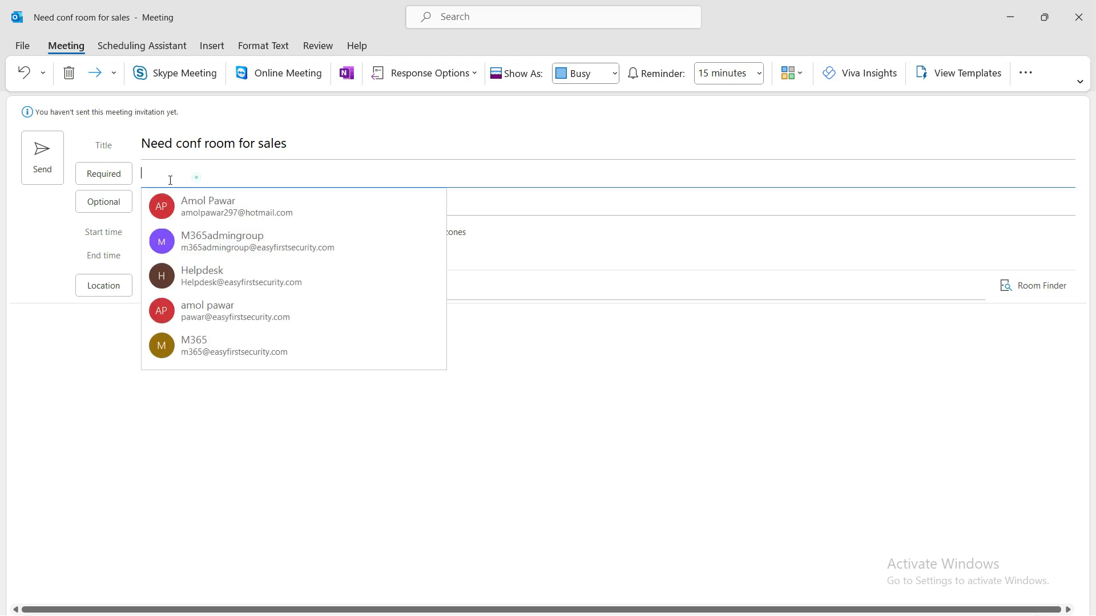
click(110, 179)
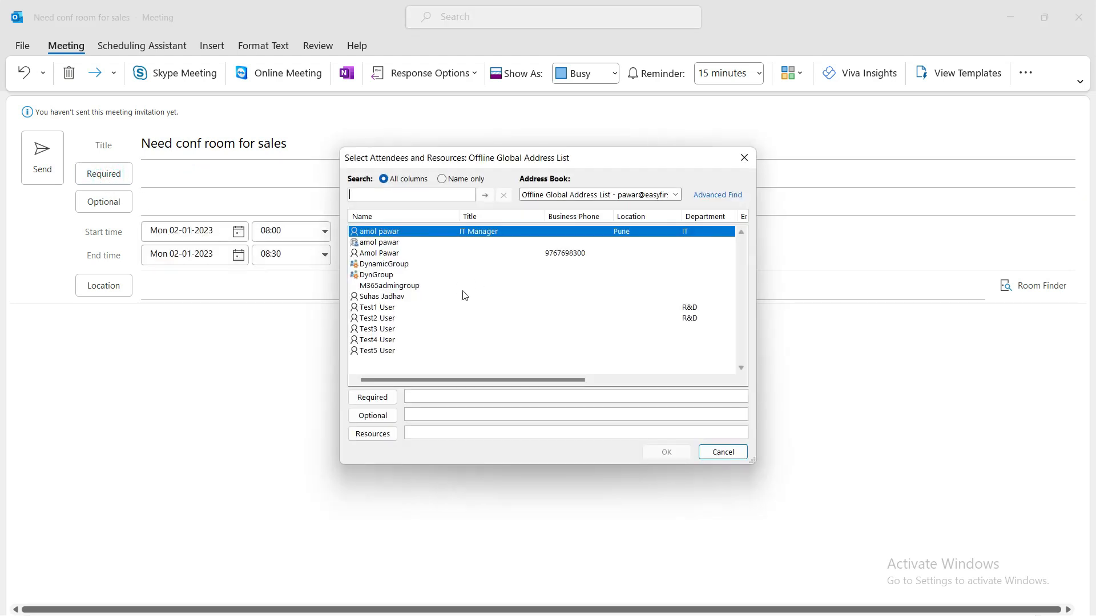
click(583, 196)
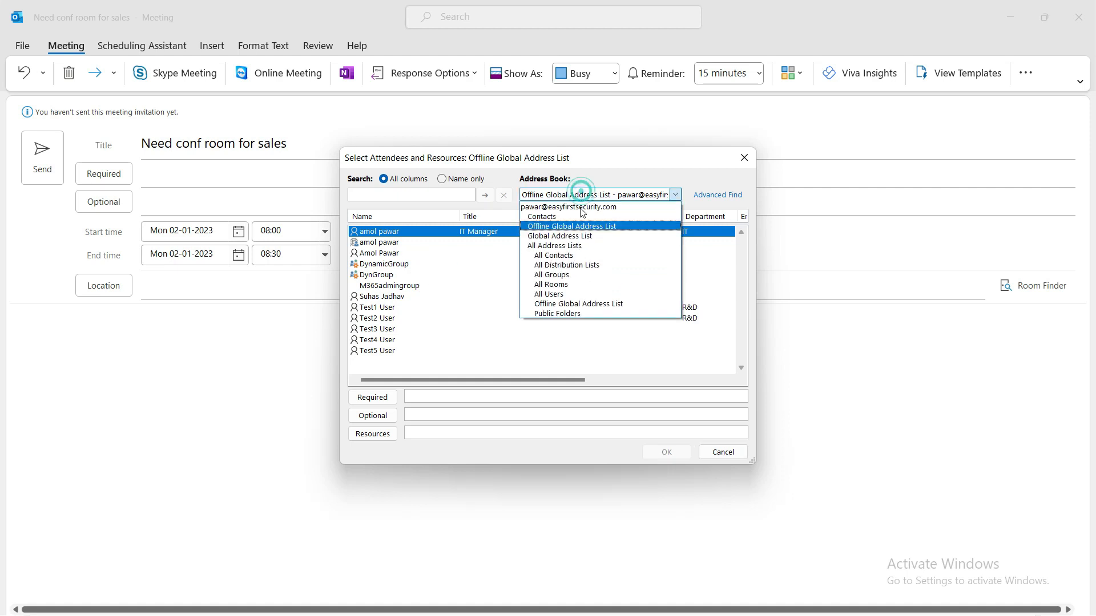
click(577, 289)
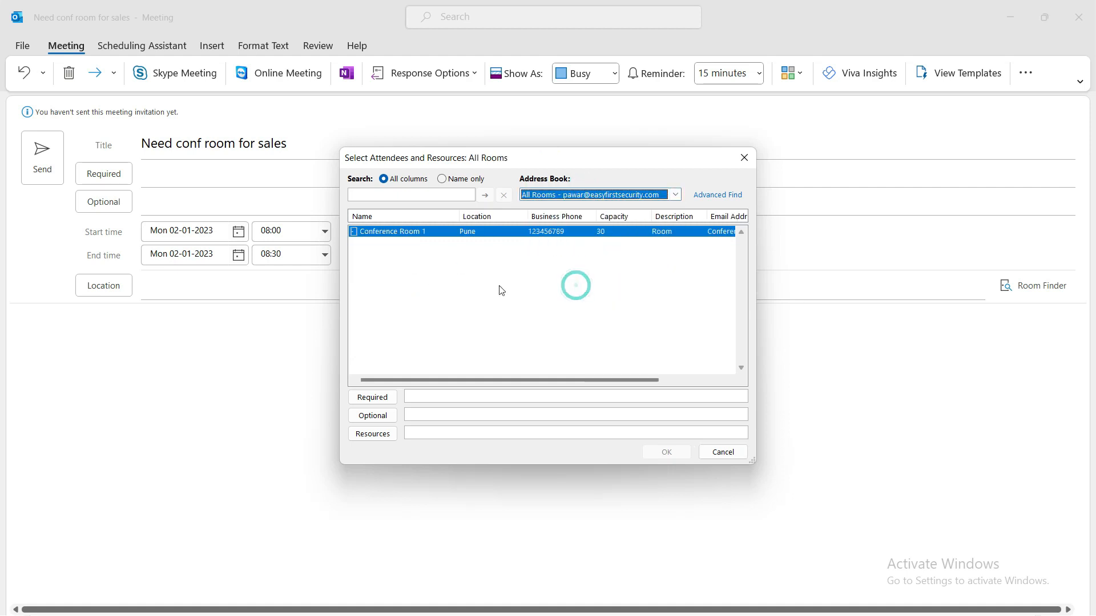
double_click(434, 236)
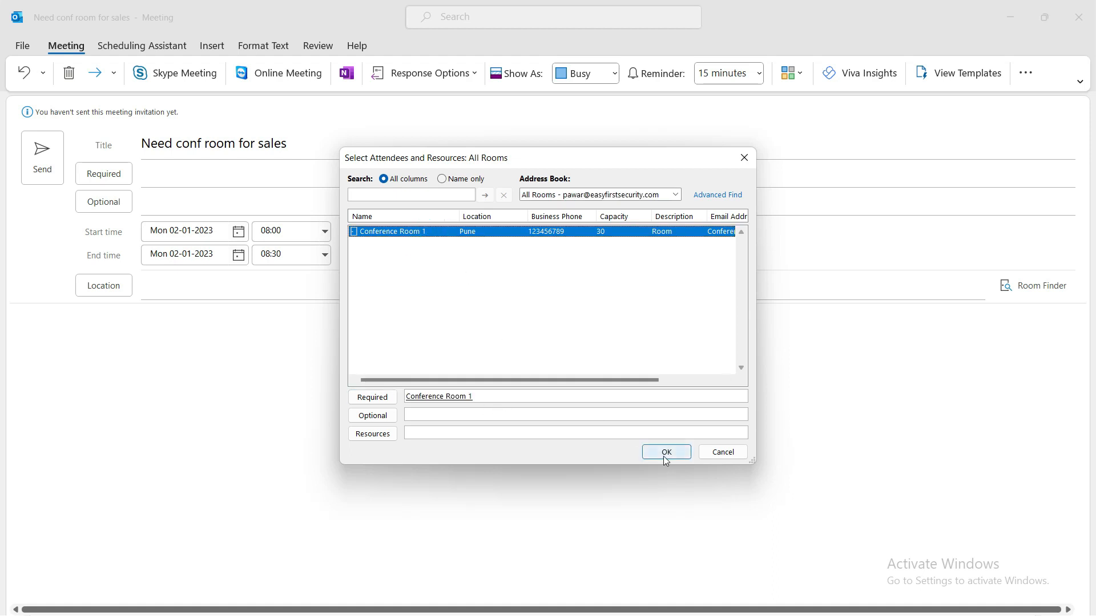
click(666, 452)
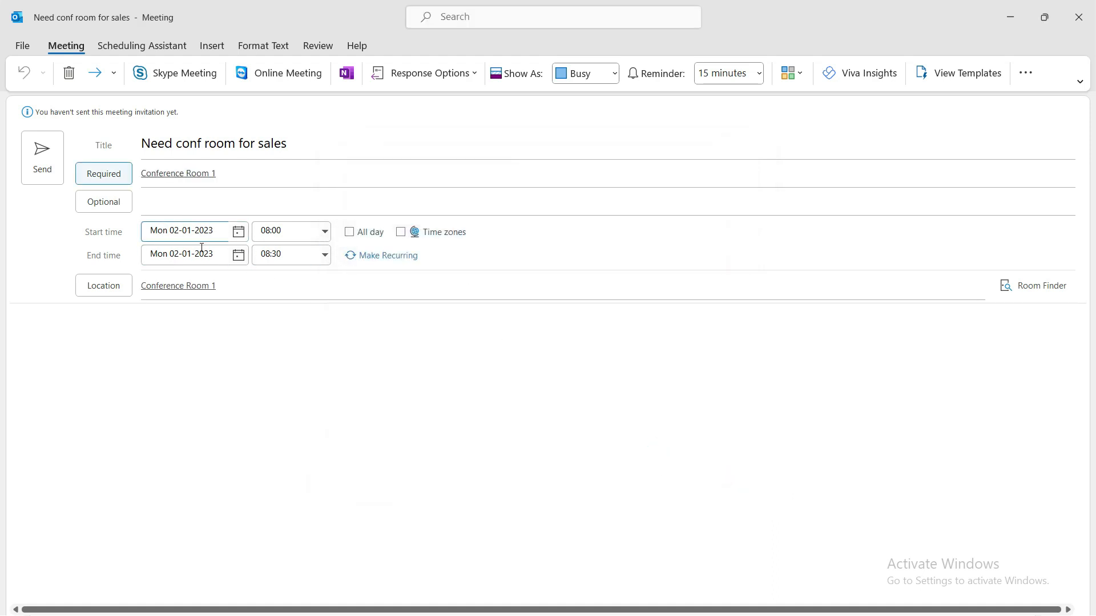
click(238, 231)
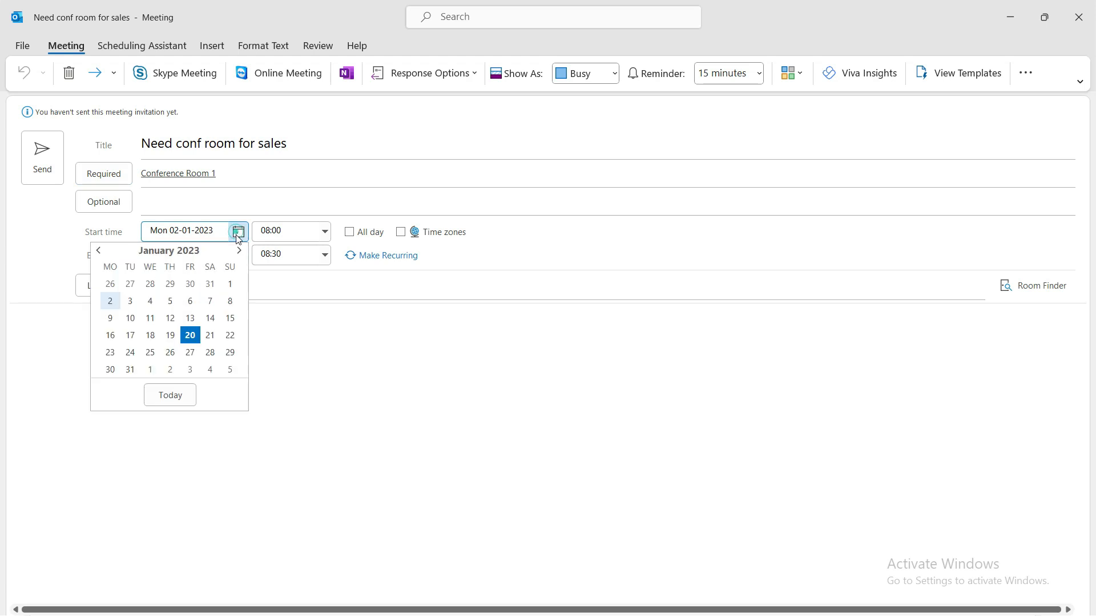
- Schedule the meeting for 21 January 2023, 08:00–14:00, and send it
click(211, 336)
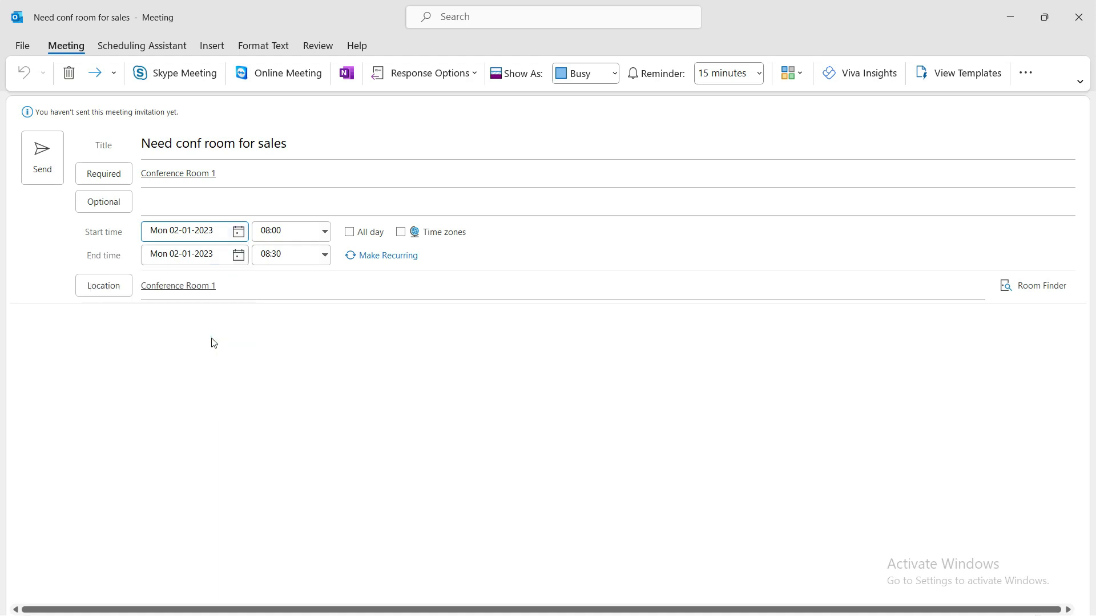
click(323, 245)
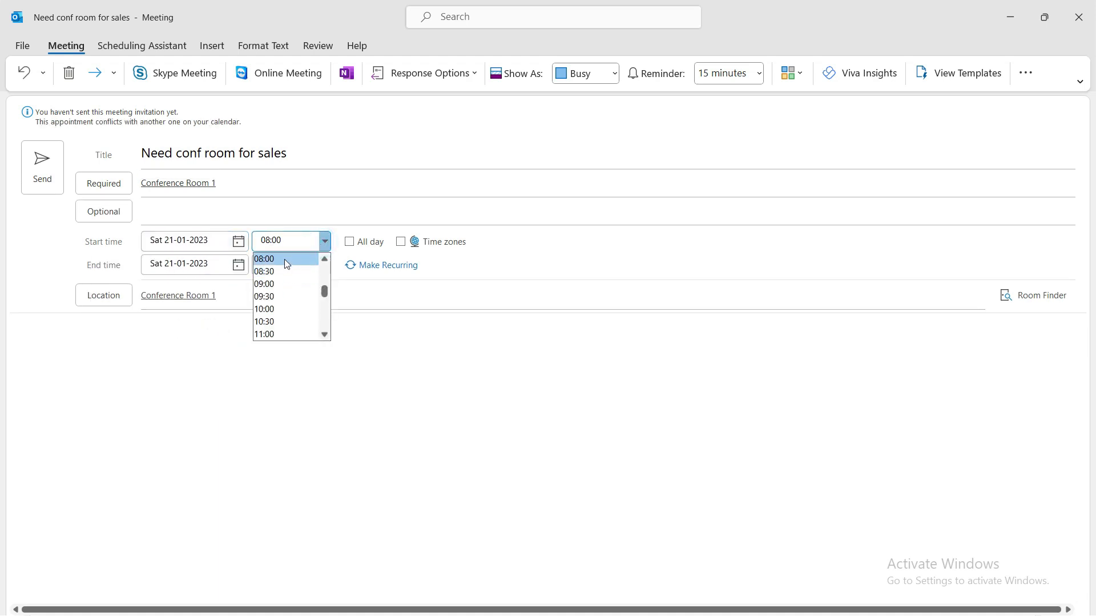
click(285, 259)
click(323, 264)
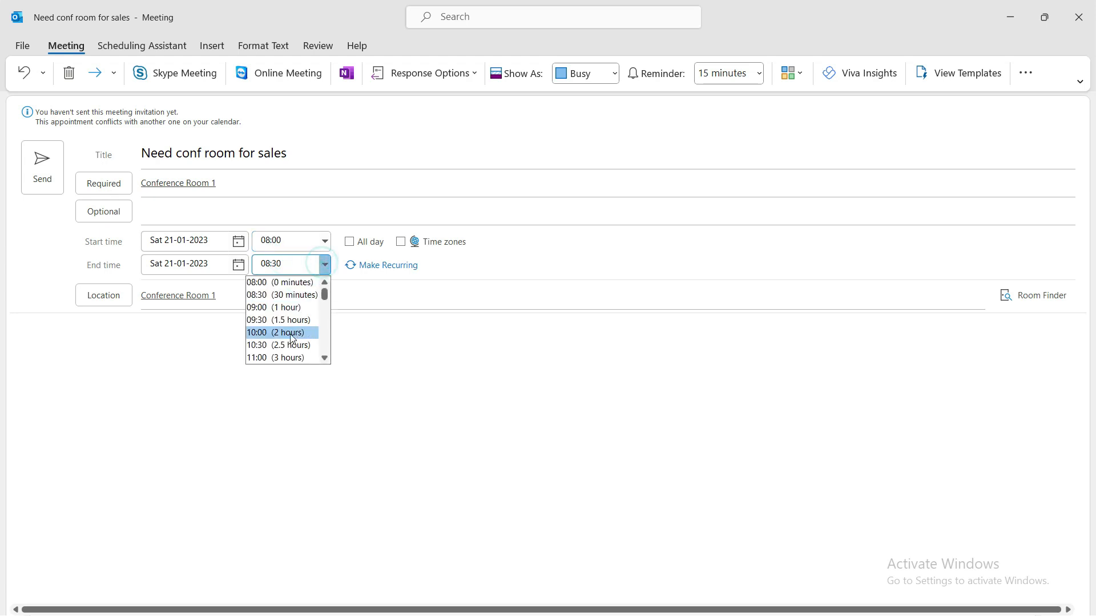
click(325, 358)
click(326, 358)
click(325, 358)
click(325, 358)
click(324, 358)
click(323, 357)
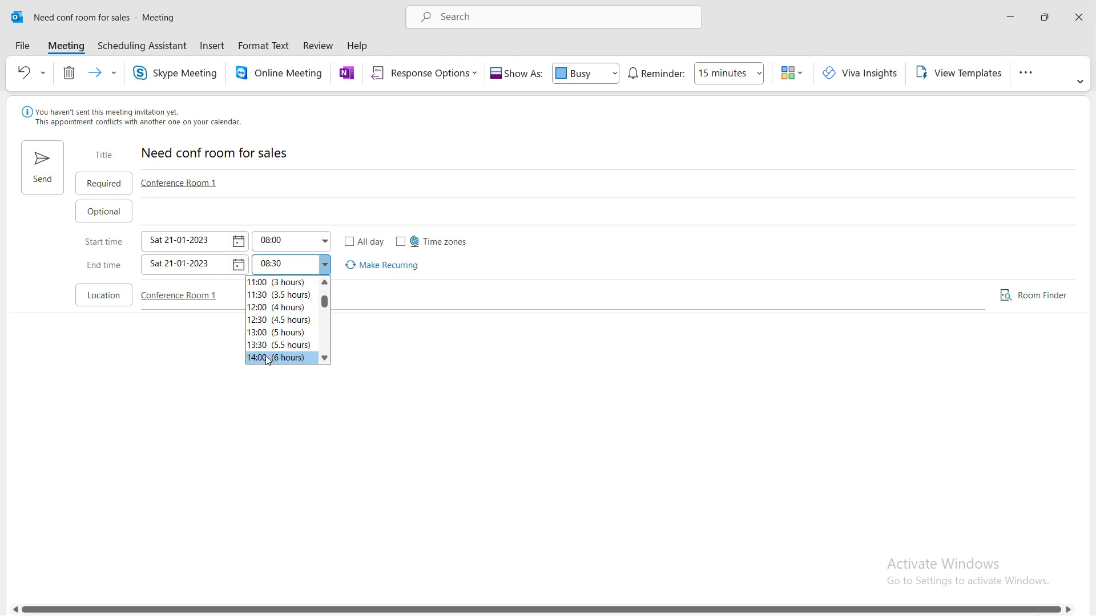
click(274, 358)
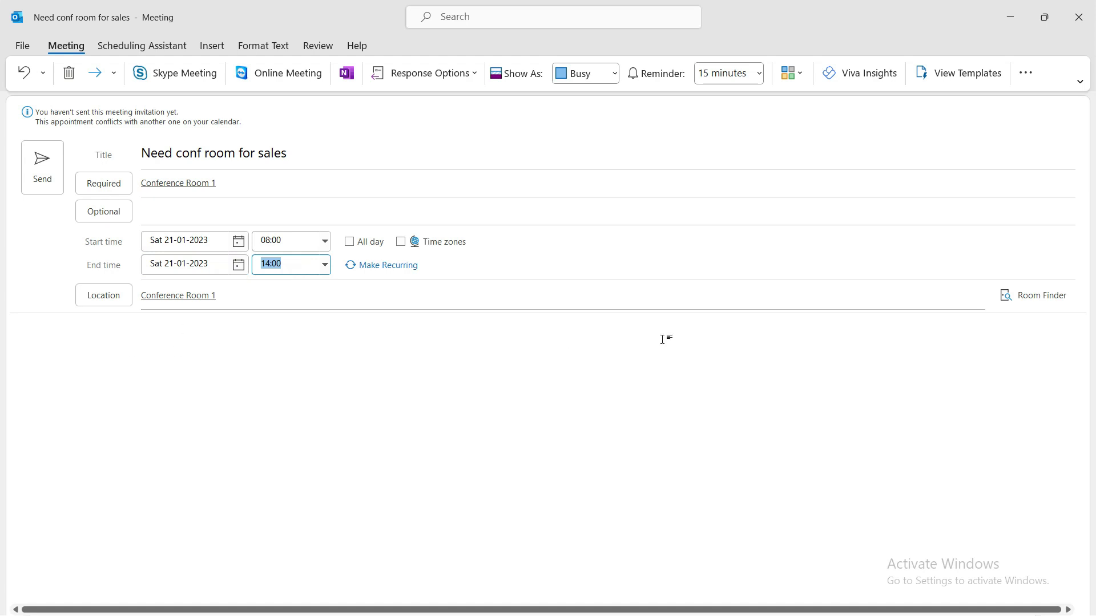
click(43, 168)
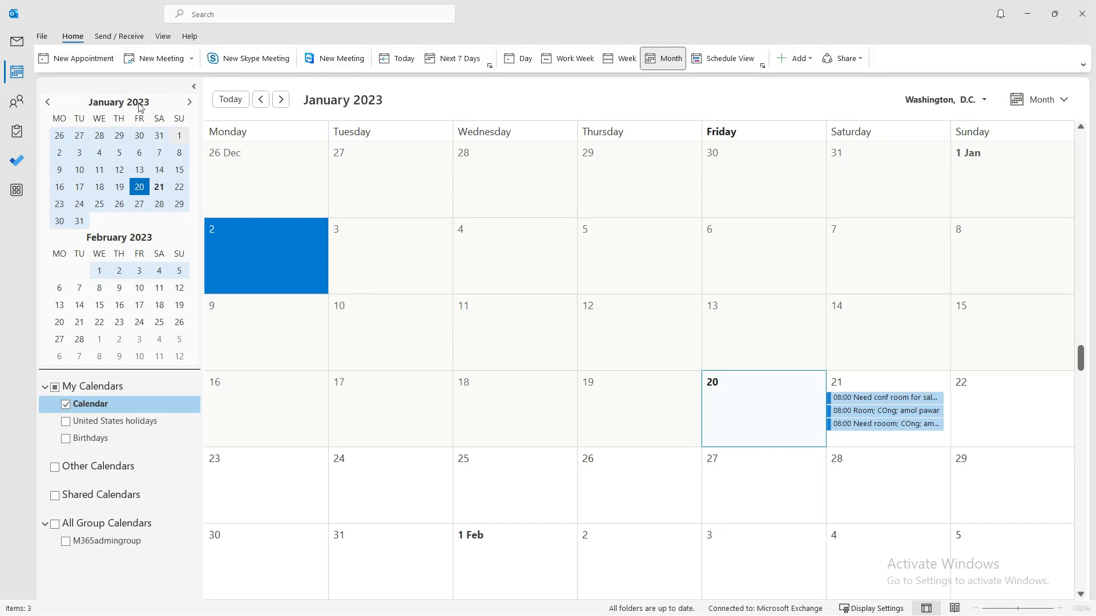
click(16, 41)
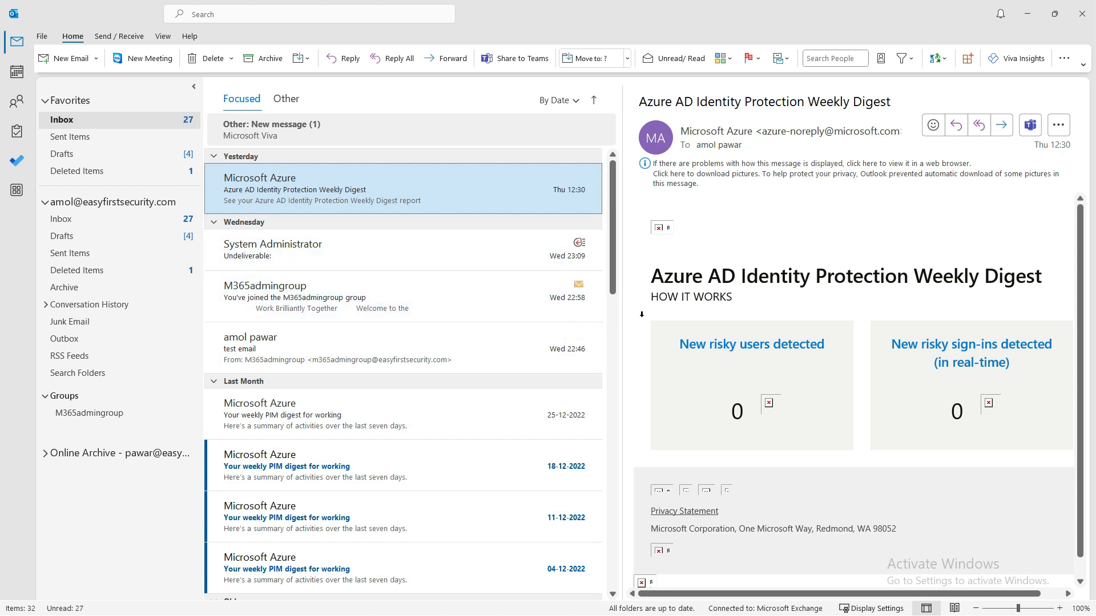
click(103, 219)
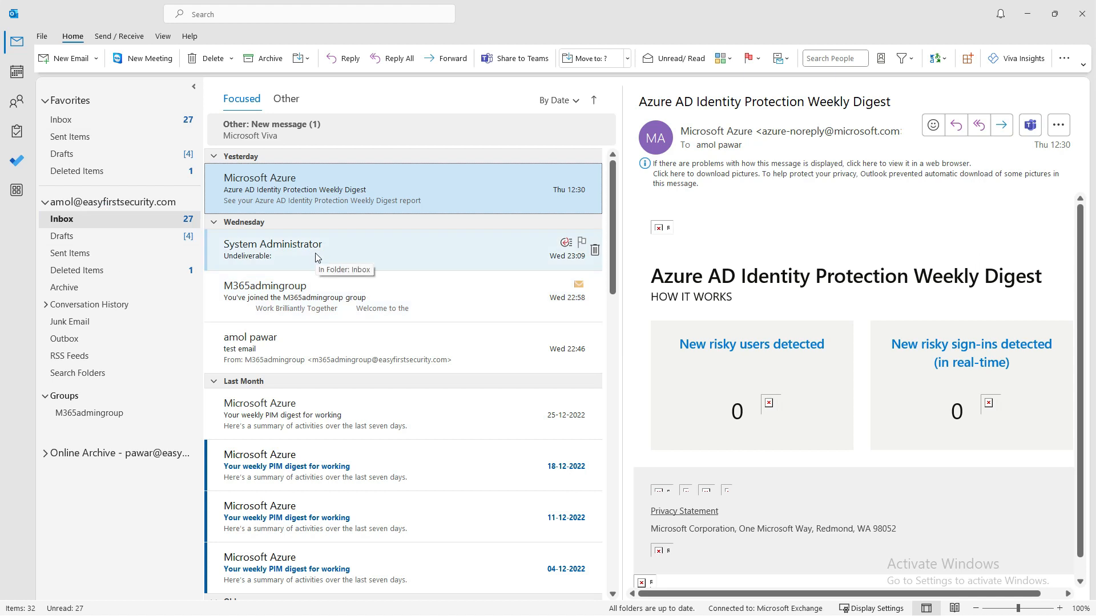
click(274, 263)
click(275, 187)
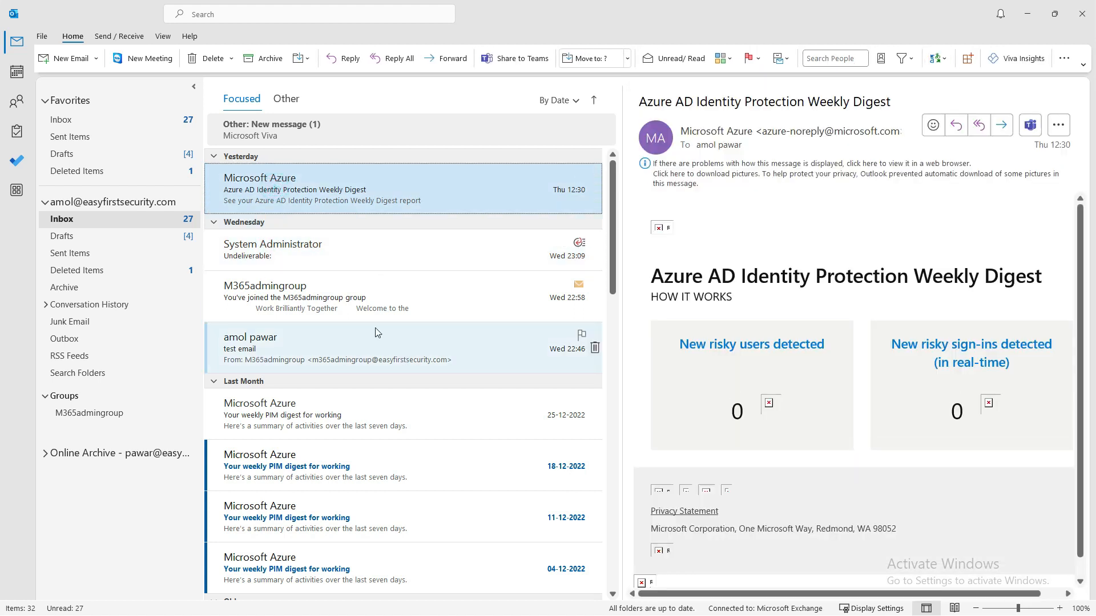
click(300, 201)
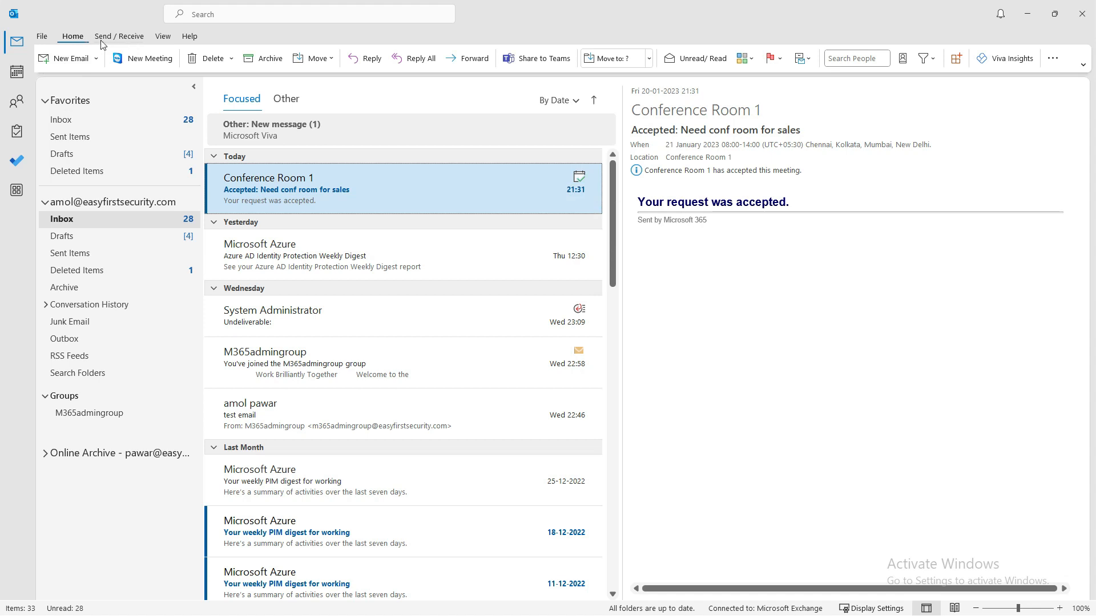
click(16, 77)
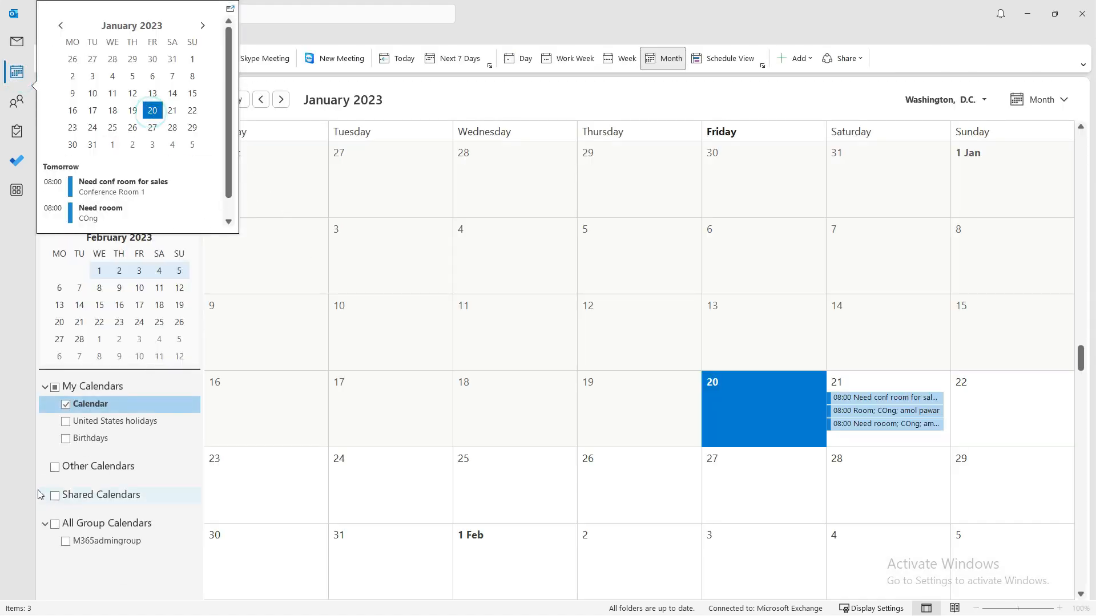
- Start another meeting titled 'Need conf room'
click(159, 63)
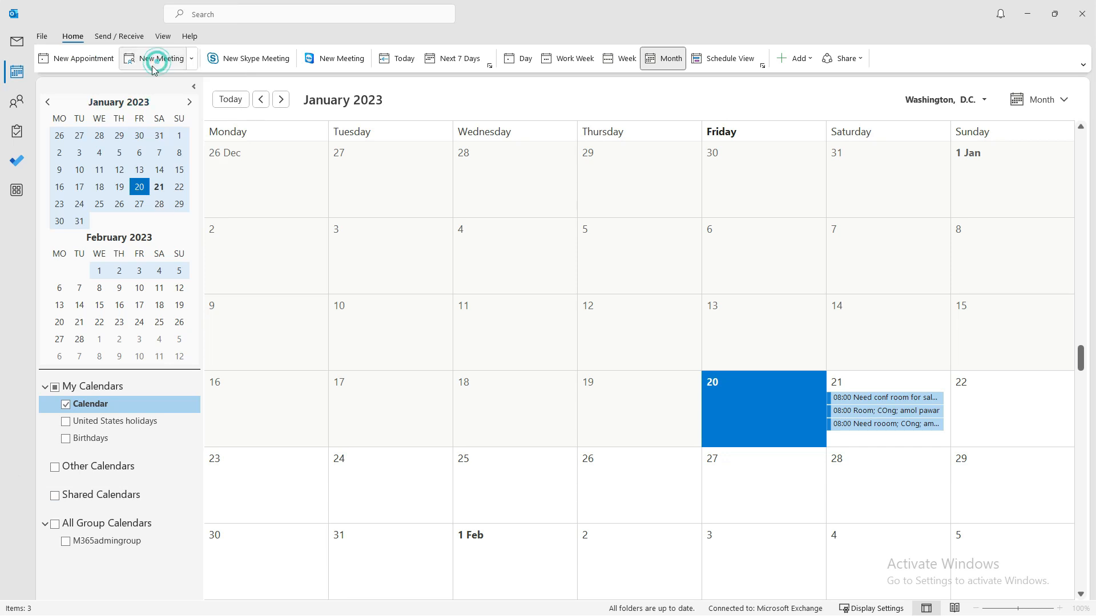
click(159, 142)
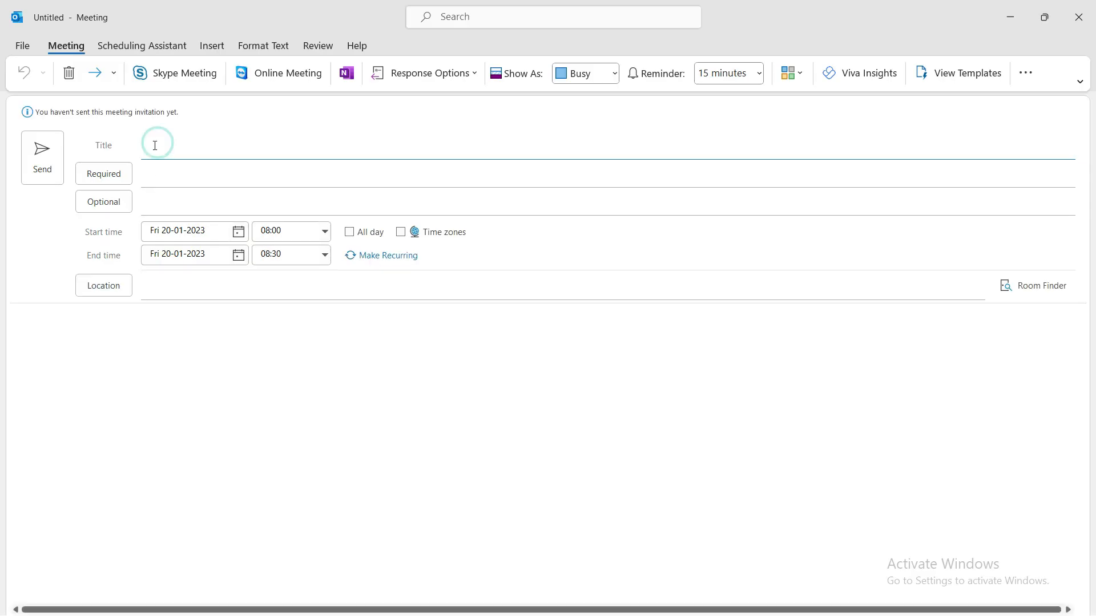
text(Need conf room)
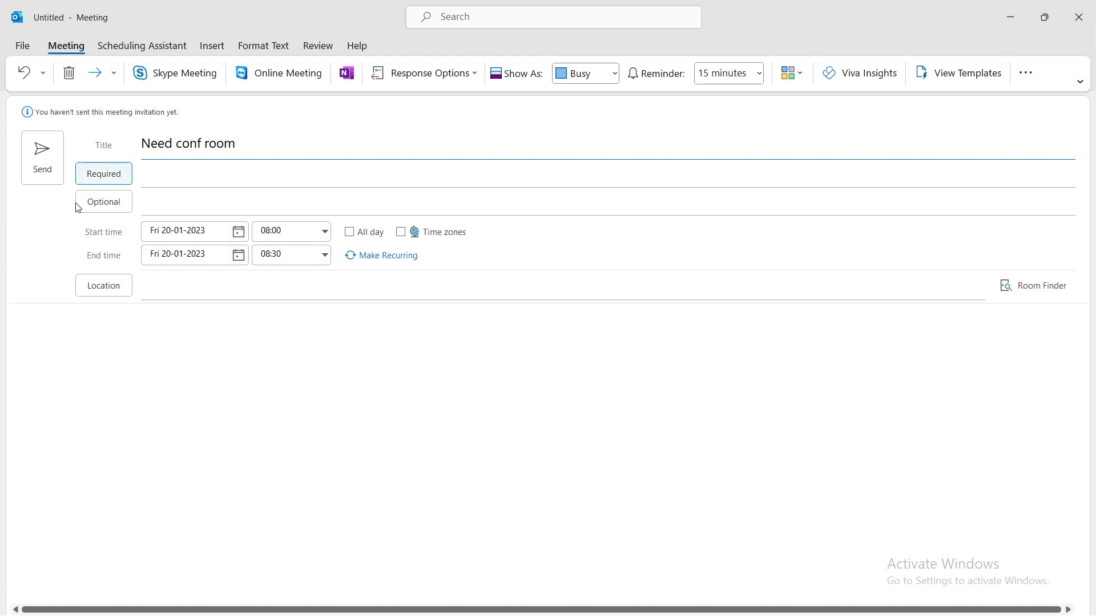
click(115, 176)
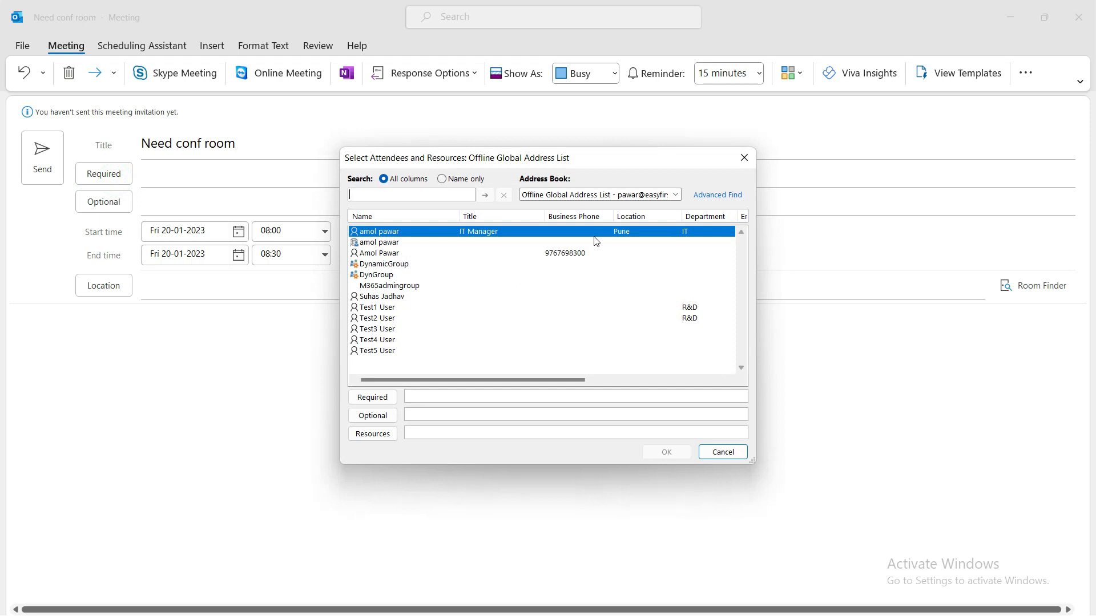
click(577, 194)
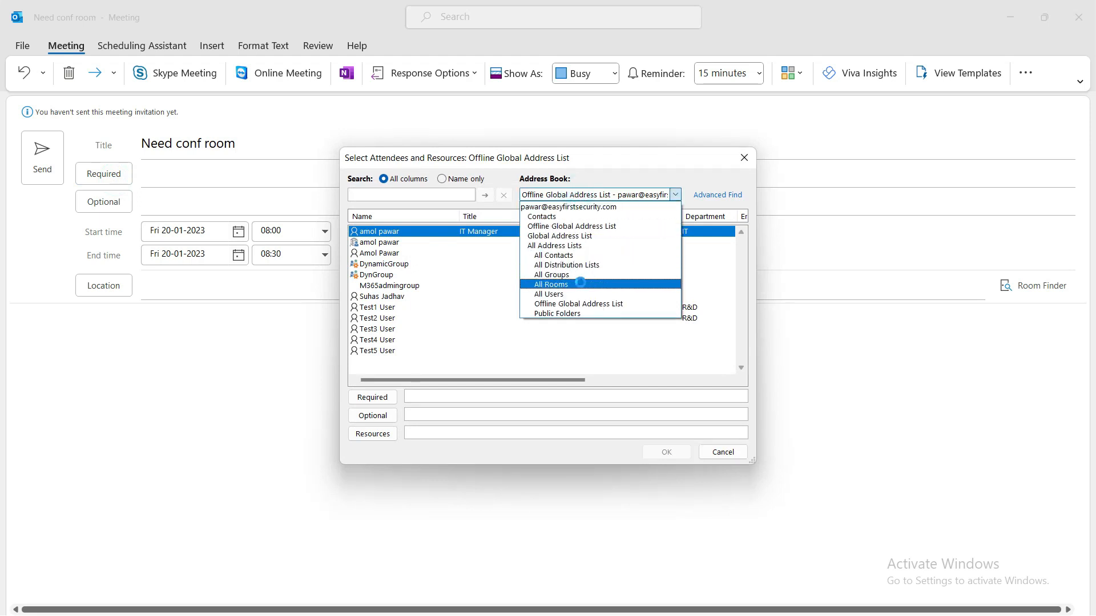
click(587, 284)
double_click(419, 231)
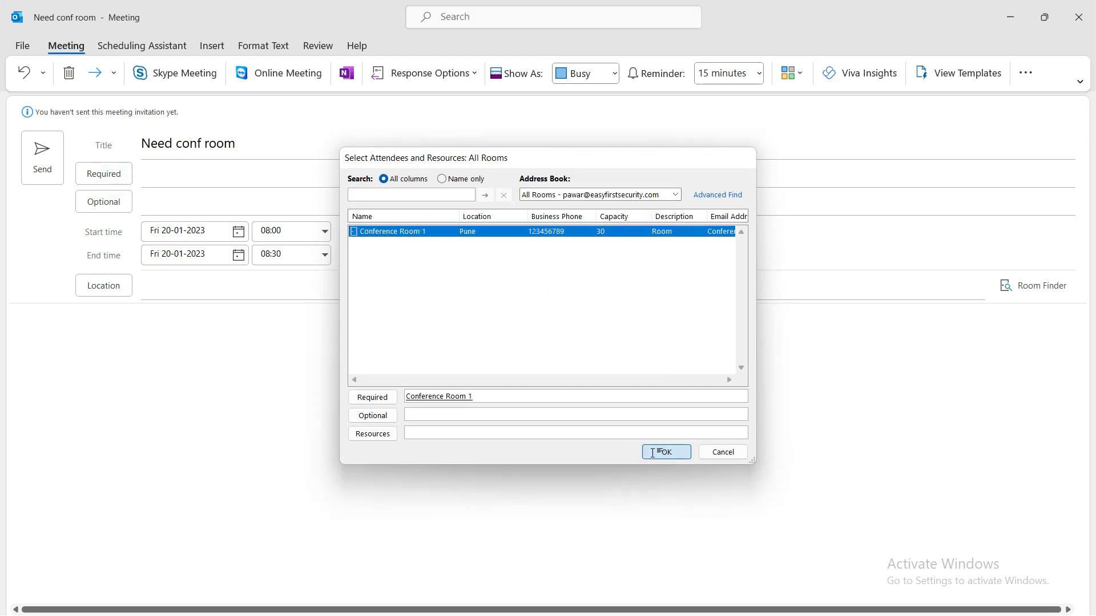
click(662, 451)
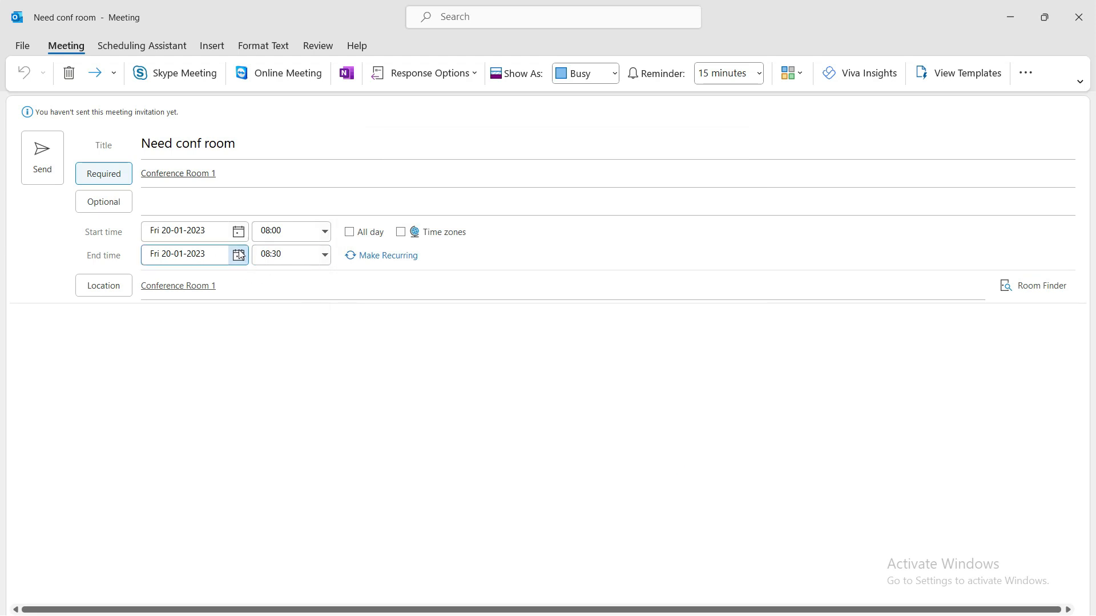
- Set the meeting for 21 January 2023 at 10:00 and send the request
click(238, 231)
click(207, 341)
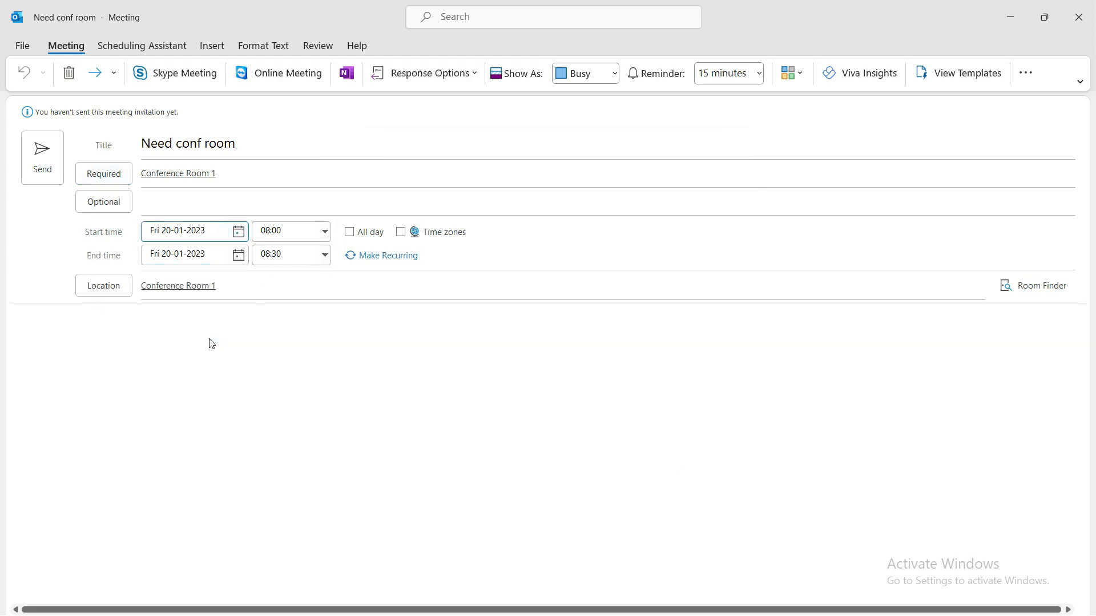
click(326, 242)
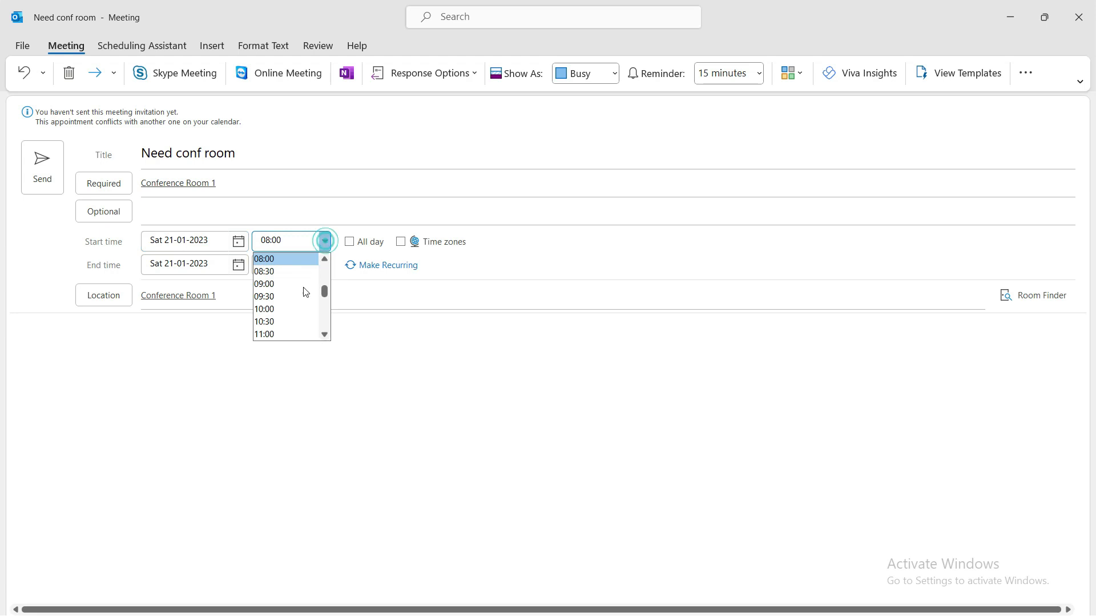
click(285, 309)
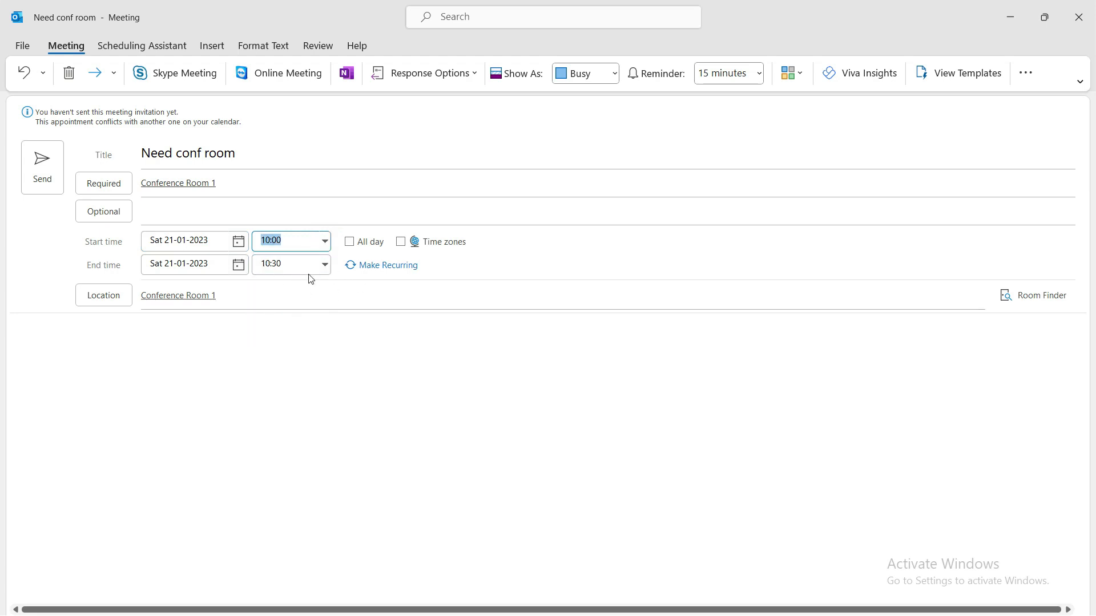
click(49, 176)
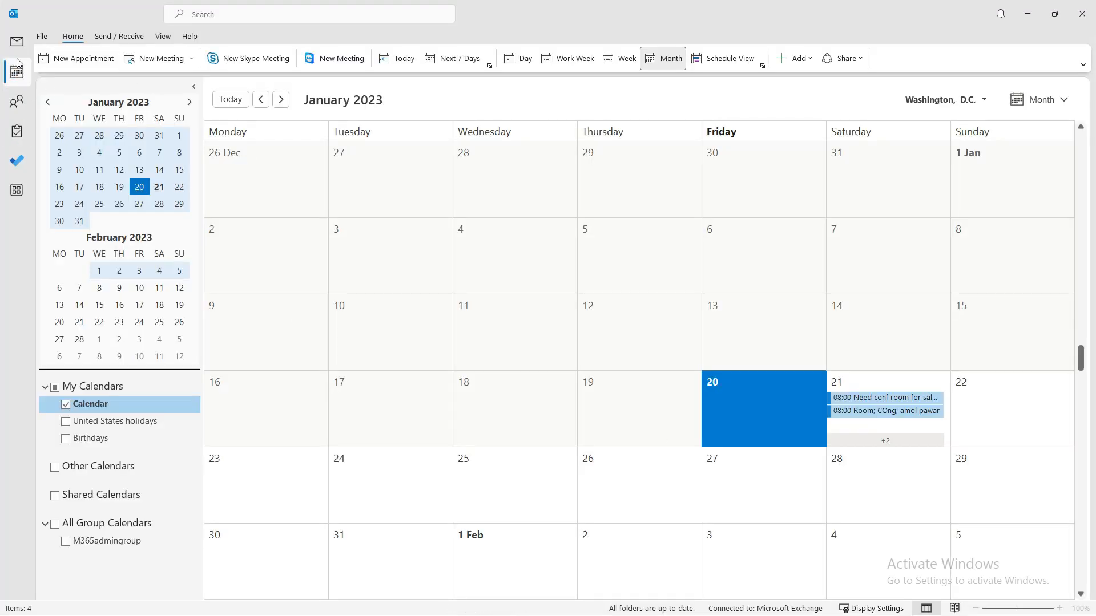
mouse_move(17, 71)
click(17, 41)
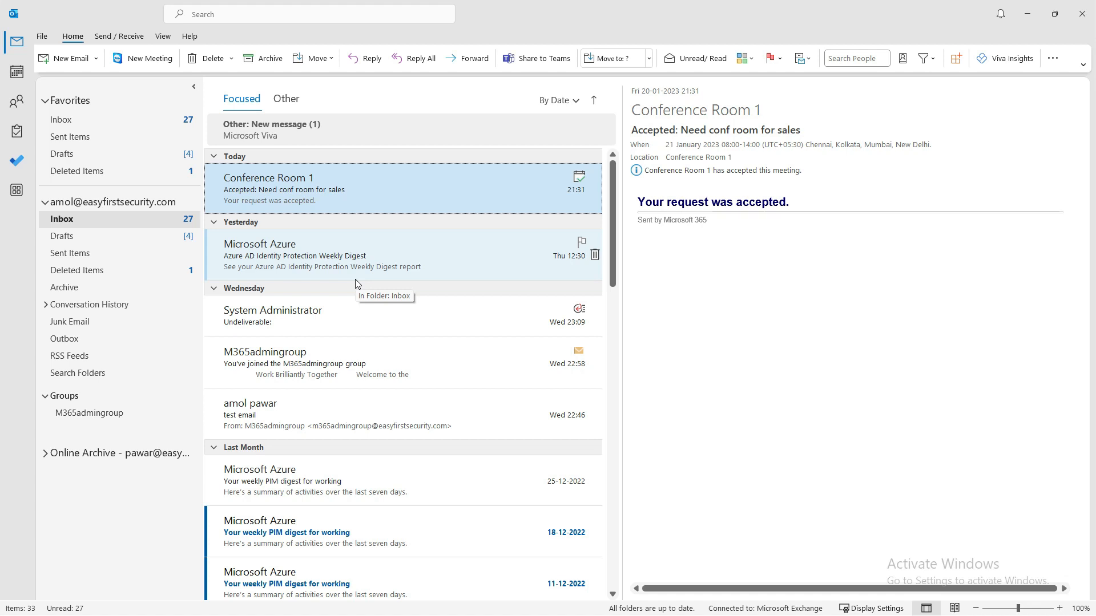
click(271, 249)
click(287, 191)
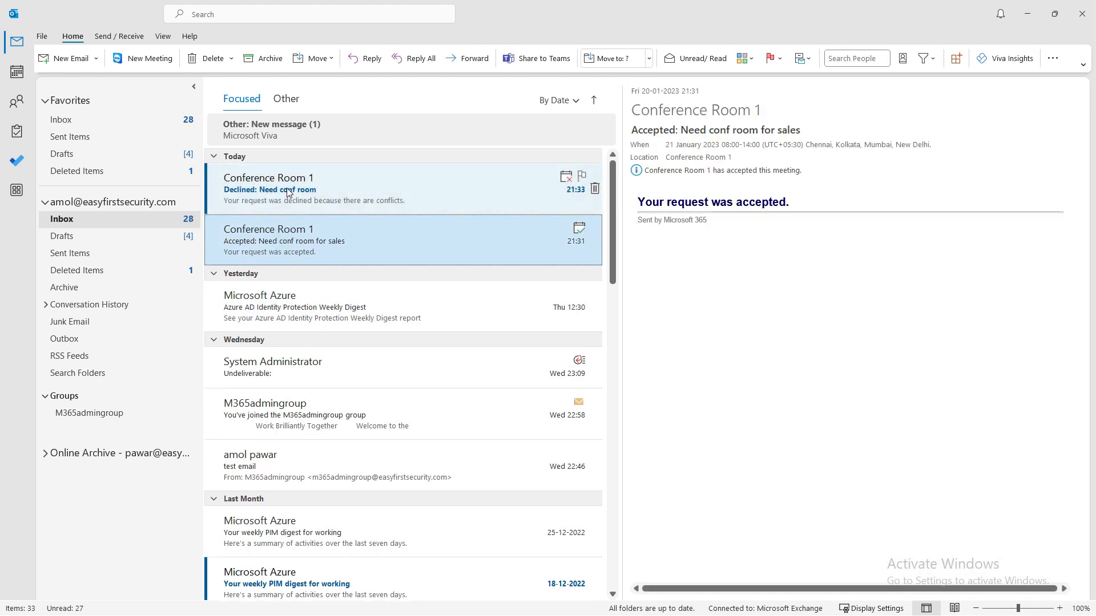
click(303, 198)
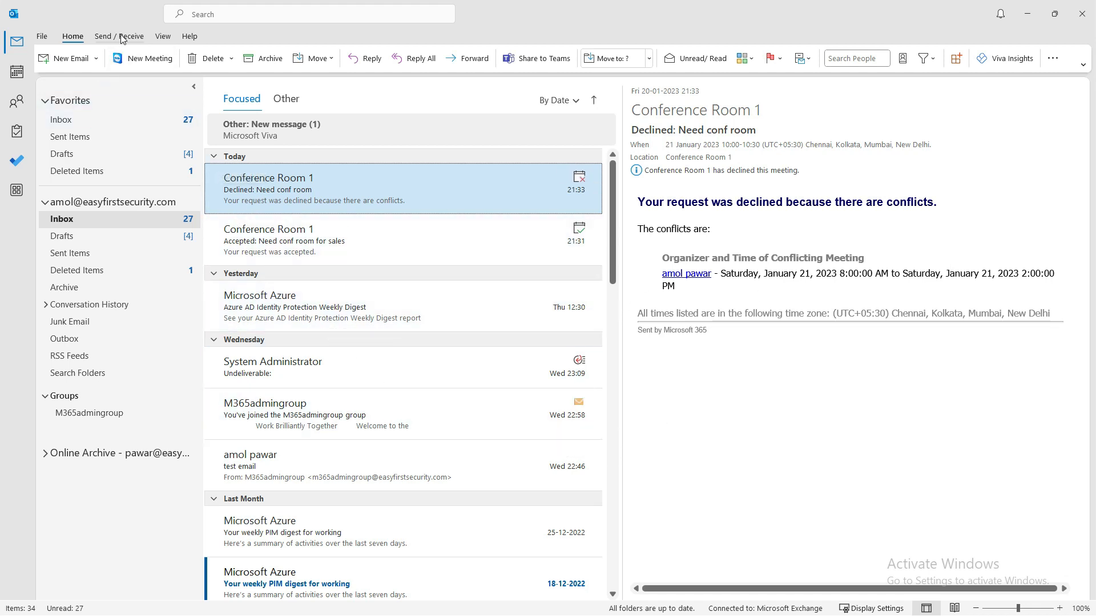
click(16, 71)
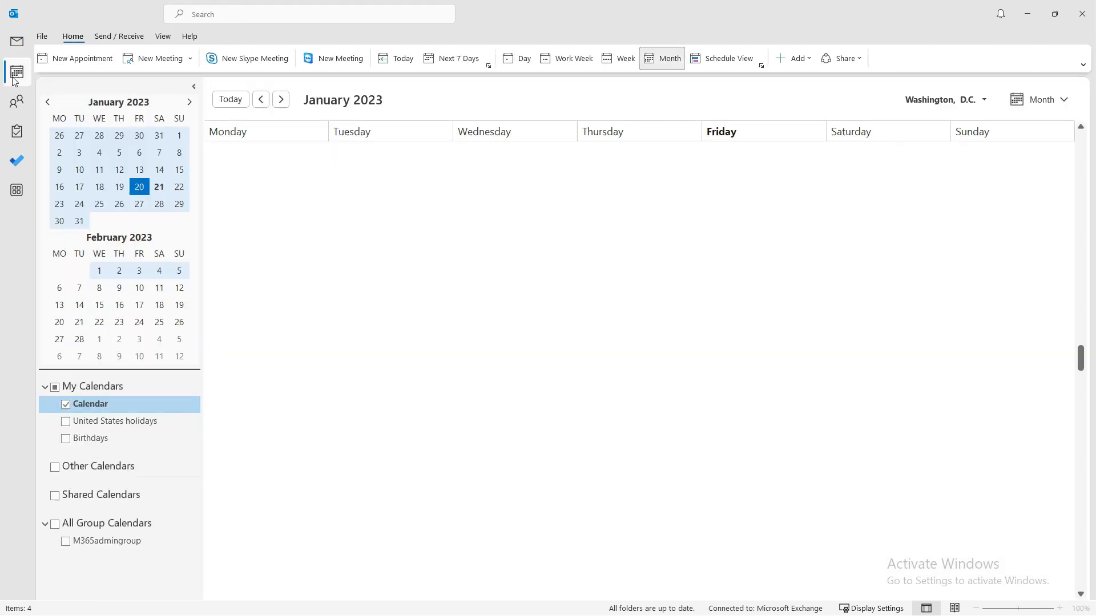
- Start a new meeting titled 'Need room for Interview'
click(151, 57)
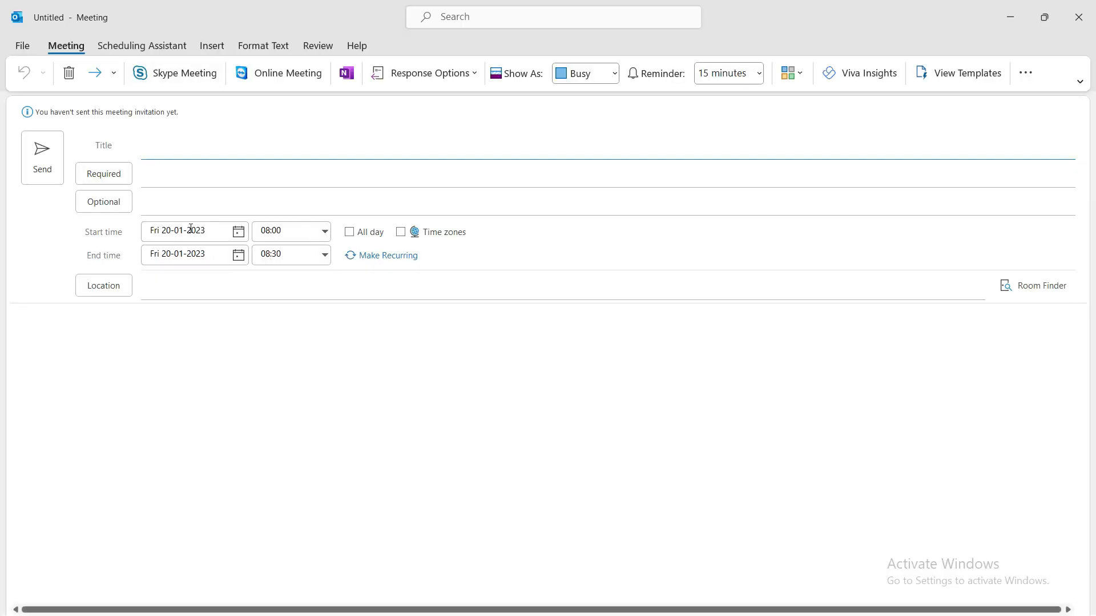
click(169, 147)
text(Need)
text( for interviewe)
key(BackSpace)
key(BackSpace)
key(BackSpace)
key(BackSpace)
key(BackSpace)
key(BackSpace)
key(BackSpace)
key(BackSpace)
key(BackSpace)
key(BackSpace)
key(BackSpace)
key(BackSpace)
key(BackSpace)
key(BackSpace)
key(BackSpace)
key(BackSpace)
key(BackSpace)
key(BackSpace)
text(Need room for Interview)
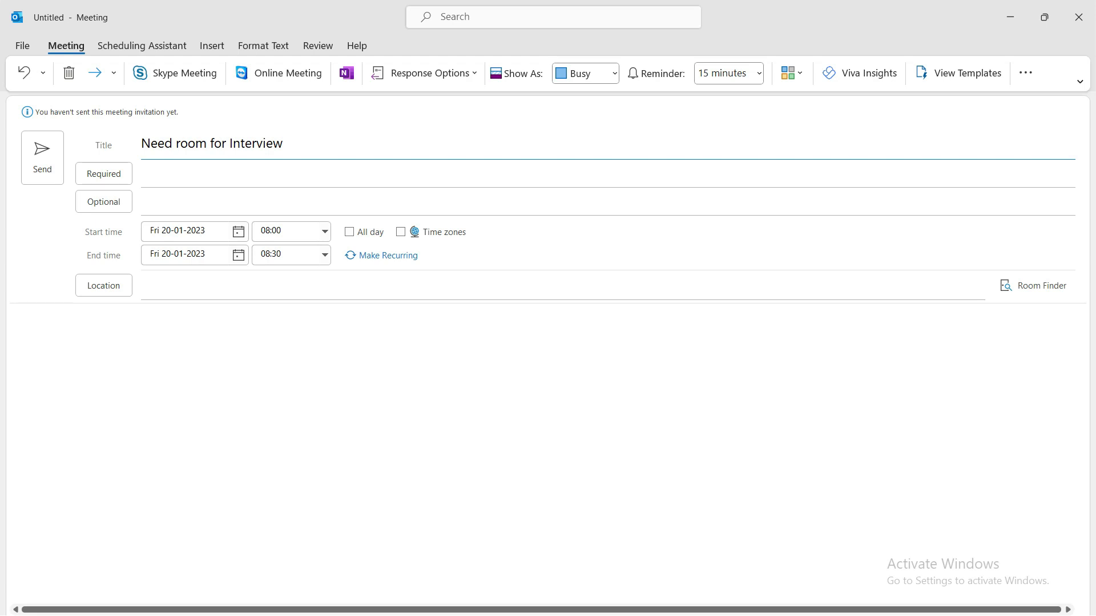
click(107, 174)
click(625, 194)
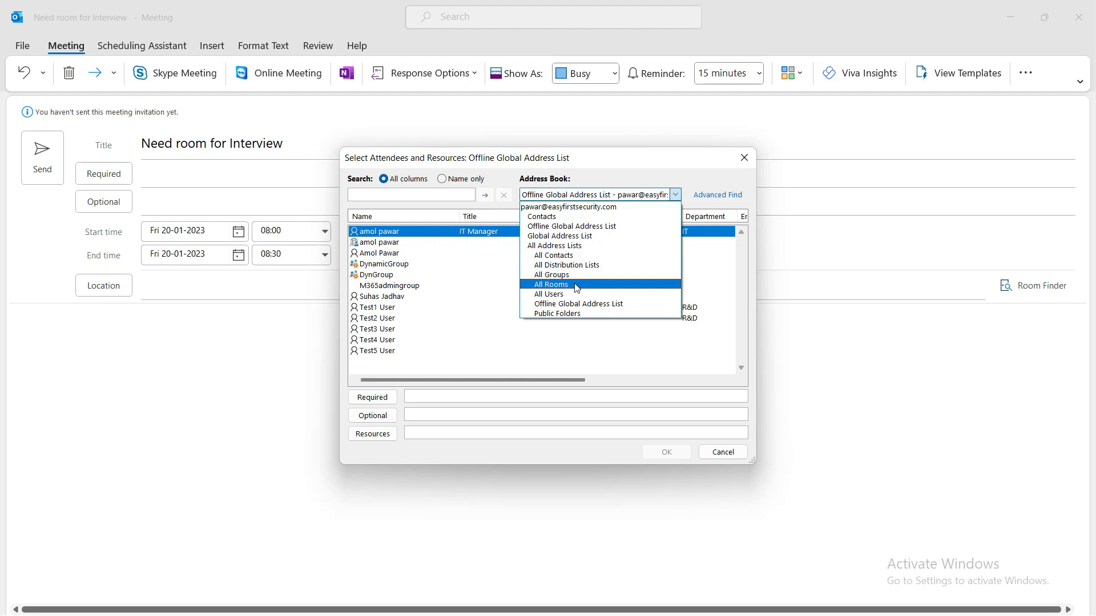
click(576, 285)
click(409, 231)
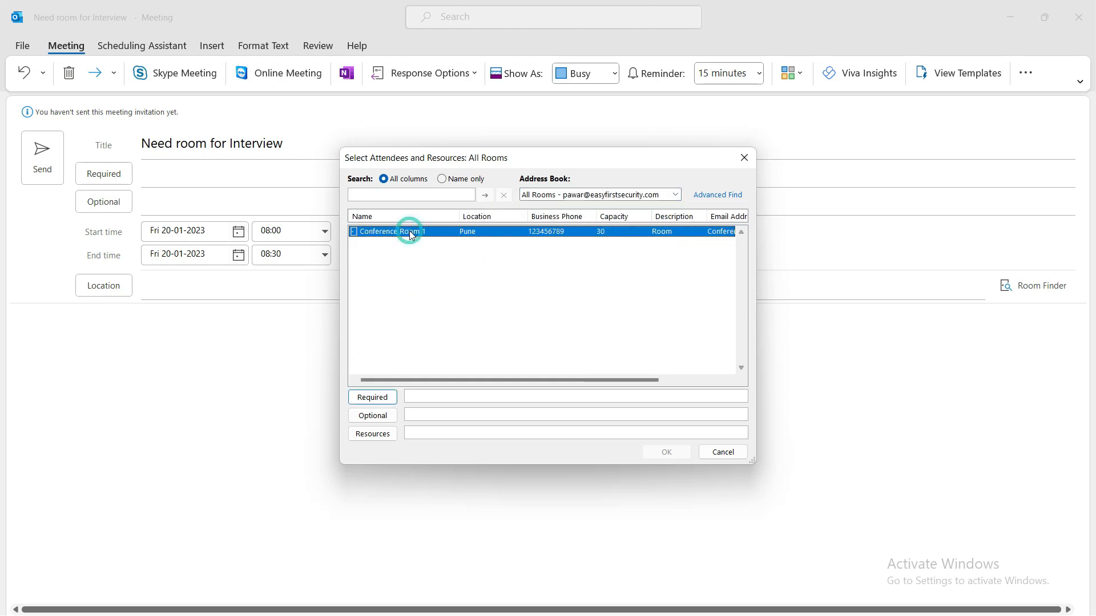
double_click(409, 231)
key(Return)
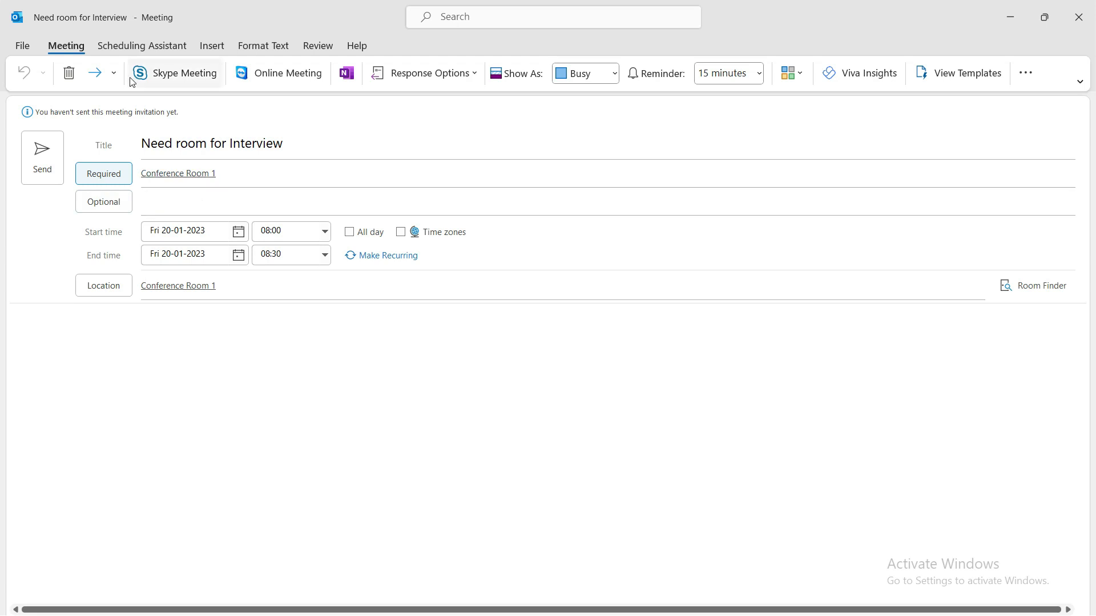
click(210, 180)
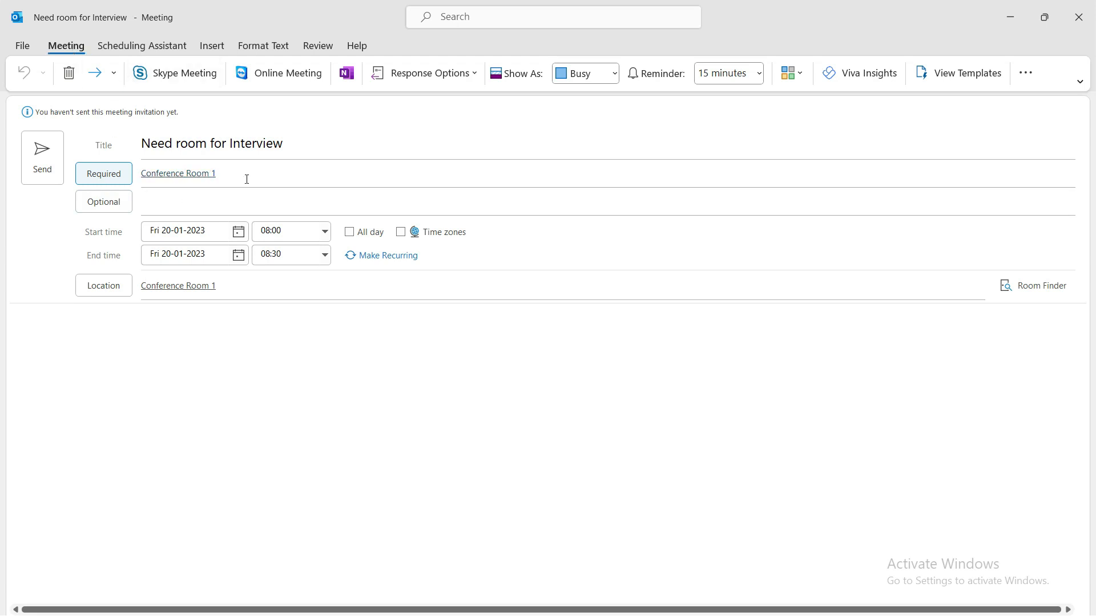
click(148, 46)
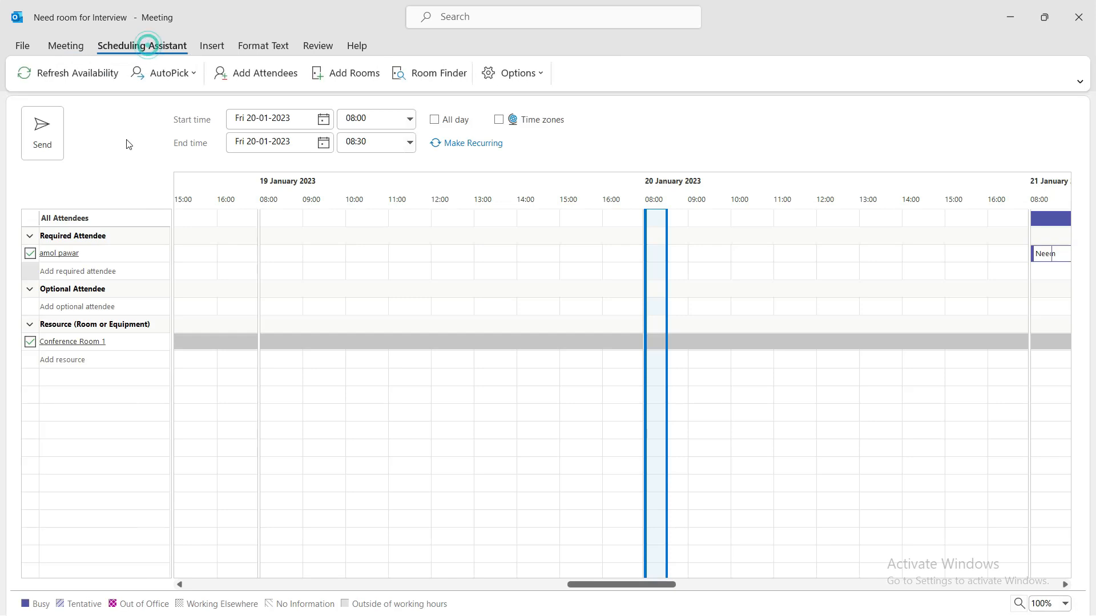
- Reschedule the meeting to Sat 21-01-2023, 14:30–15:00, after the room's busy block
click(323, 119)
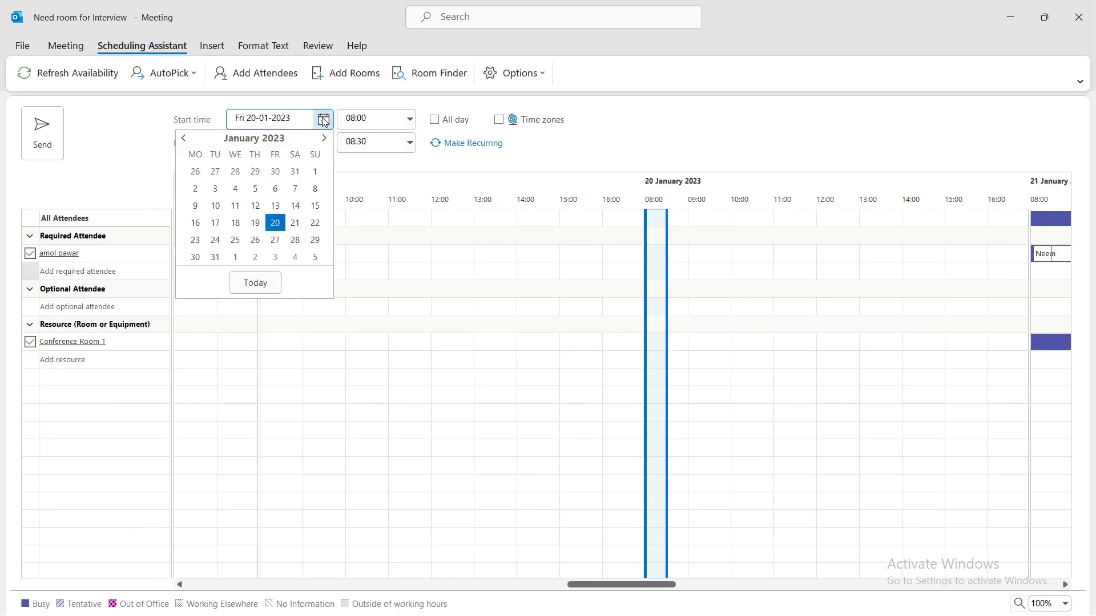
click(295, 230)
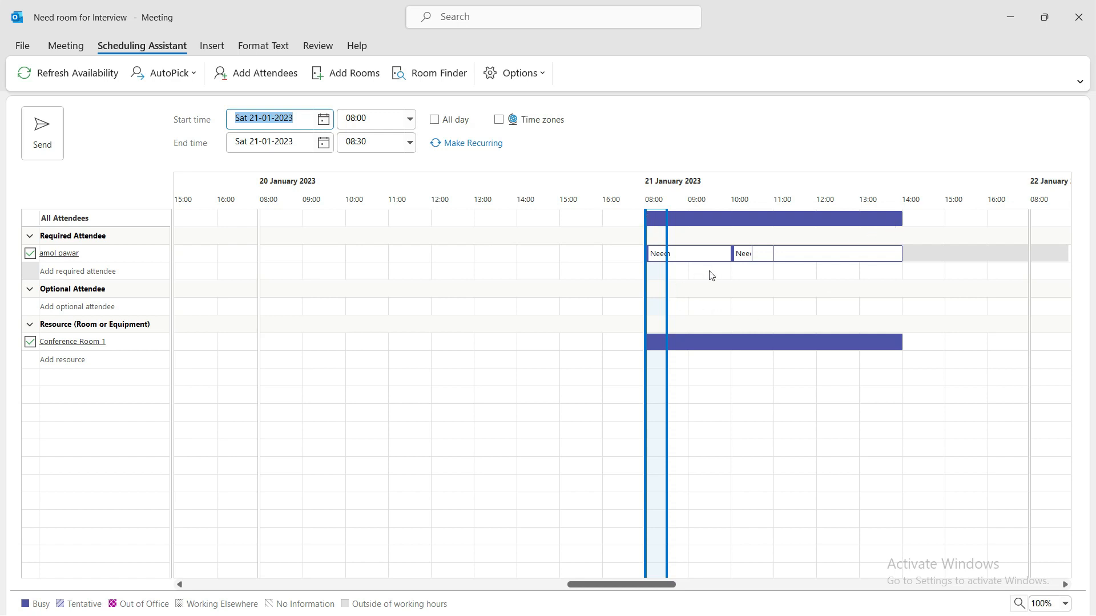
click(930, 274)
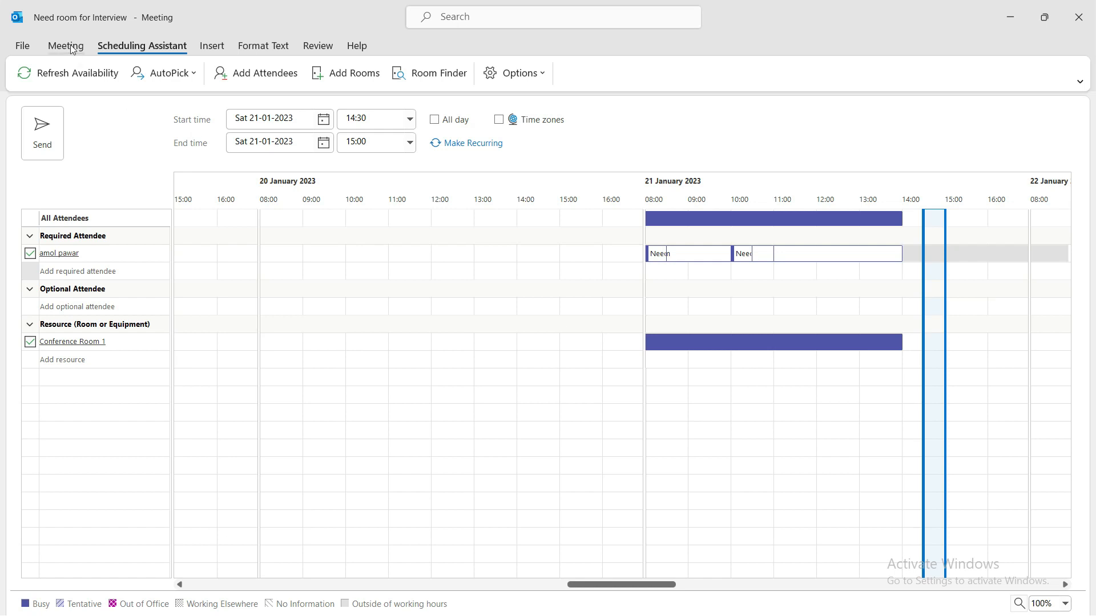
- Leave the meeting's info page and return to the Calendar
click(28, 46)
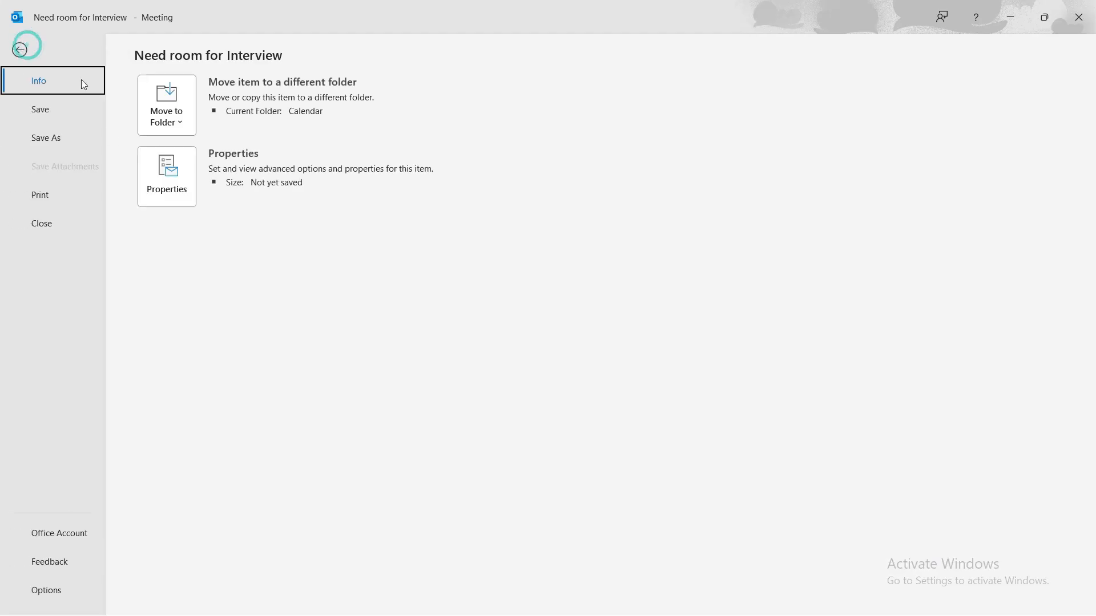
click(19, 50)
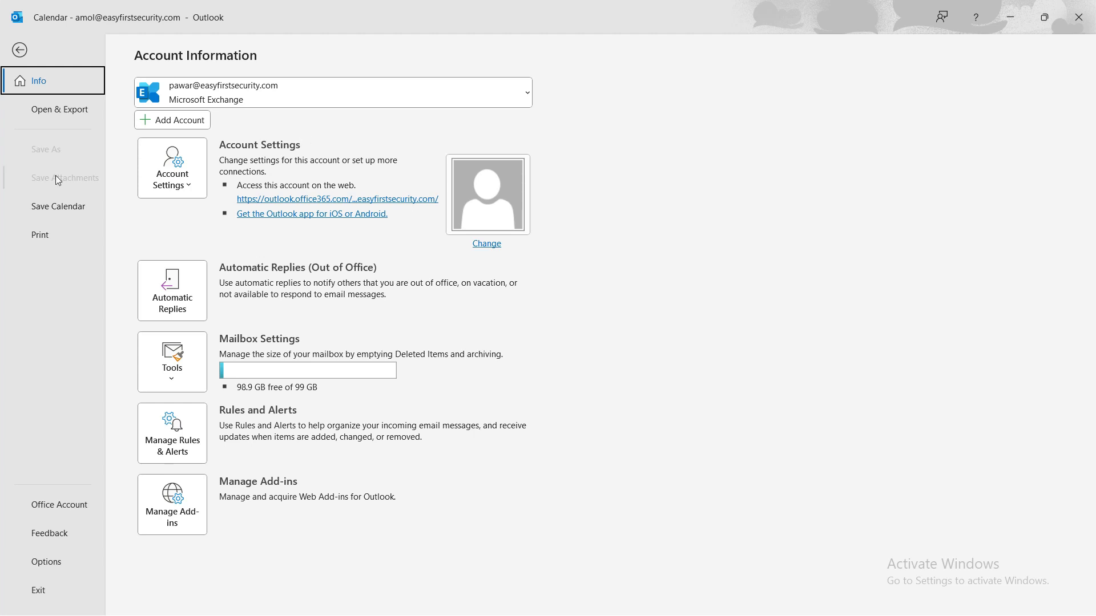
click(19, 50)
click(17, 71)
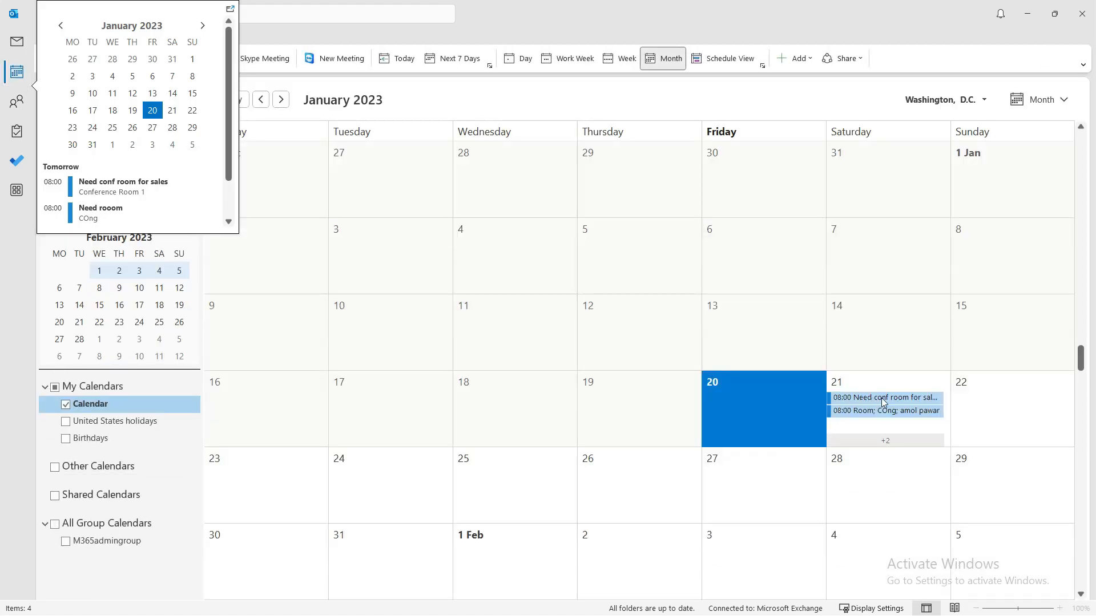
- Cancel 'Need conf room for sales' on 21 January and open the 10:00 'Need conf room' meeting
double_click(876, 398)
click(125, 74)
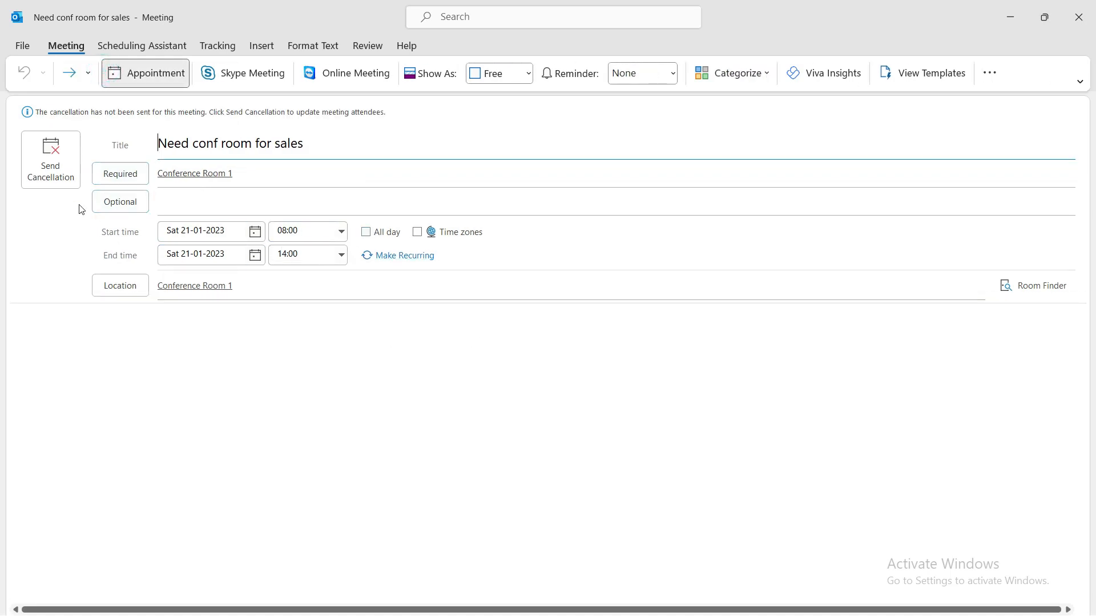
click(48, 171)
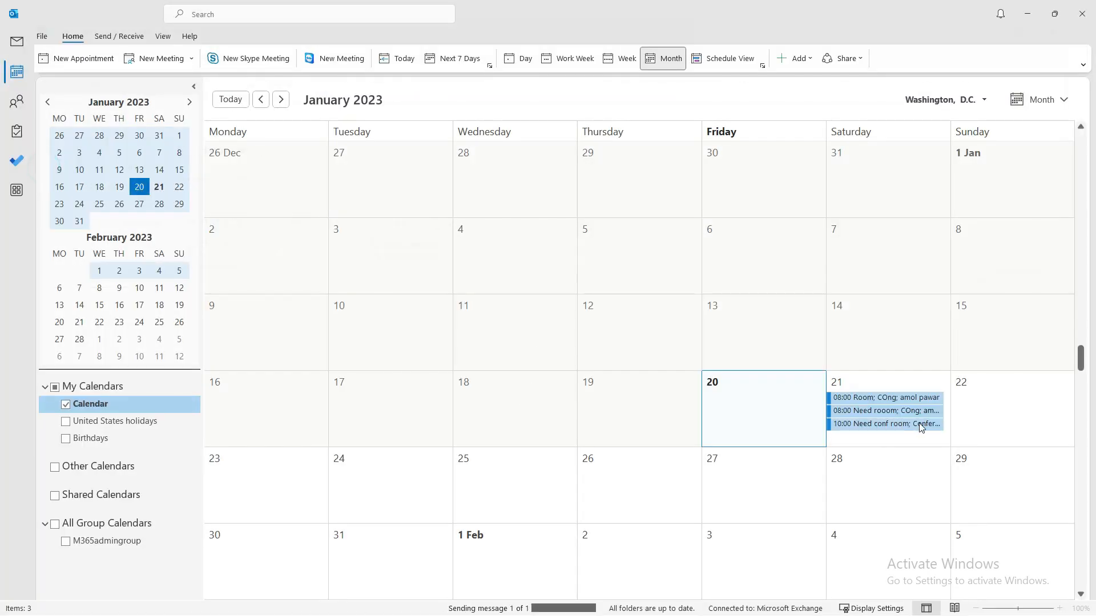
double_click(884, 424)
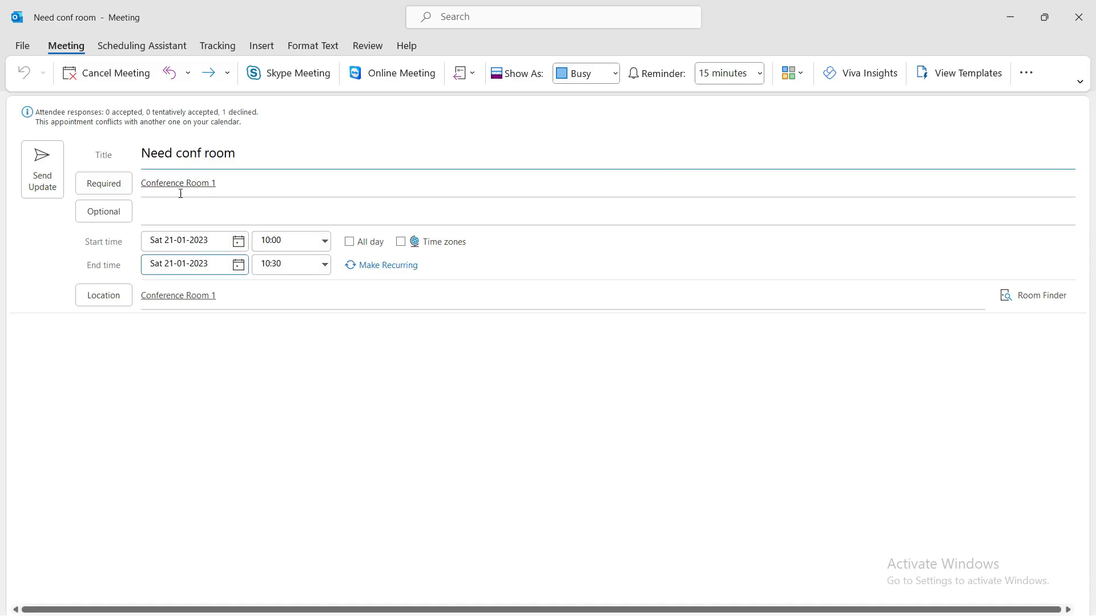